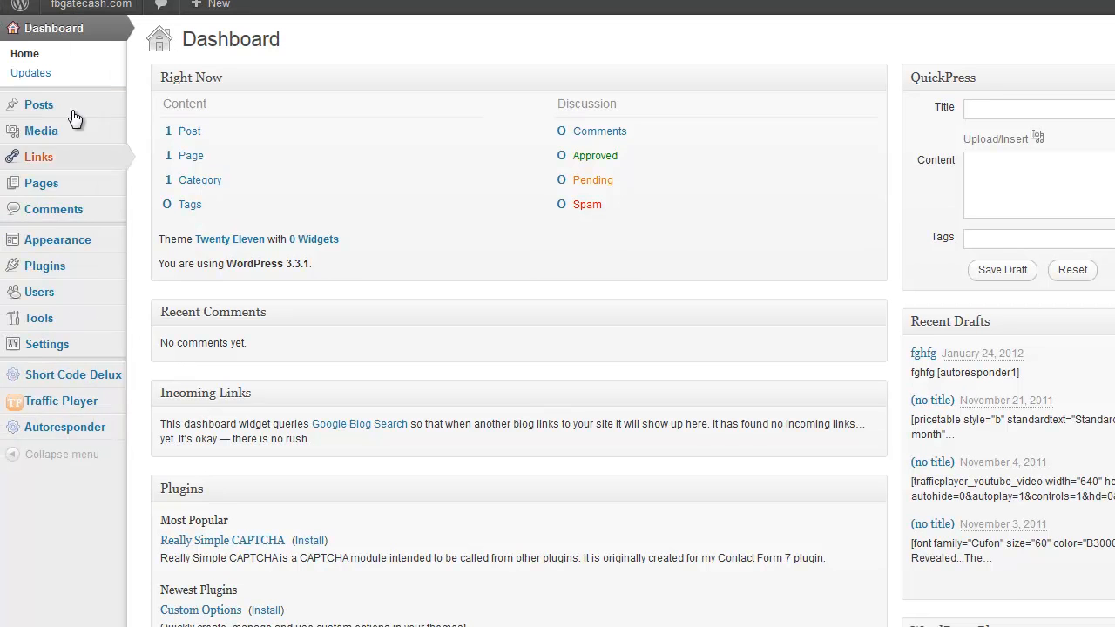
Step: Open the Autoresponder plugin settings and examine the title field, the form code and the [autoresponder] shortcode
left_click(68, 433)
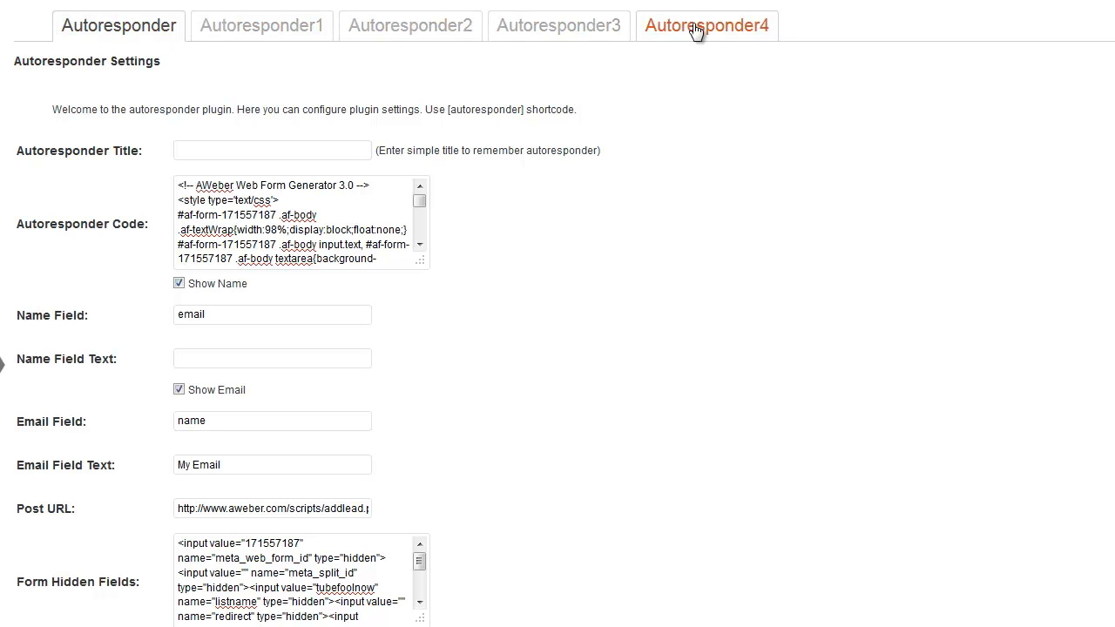
left_click(260, 151)
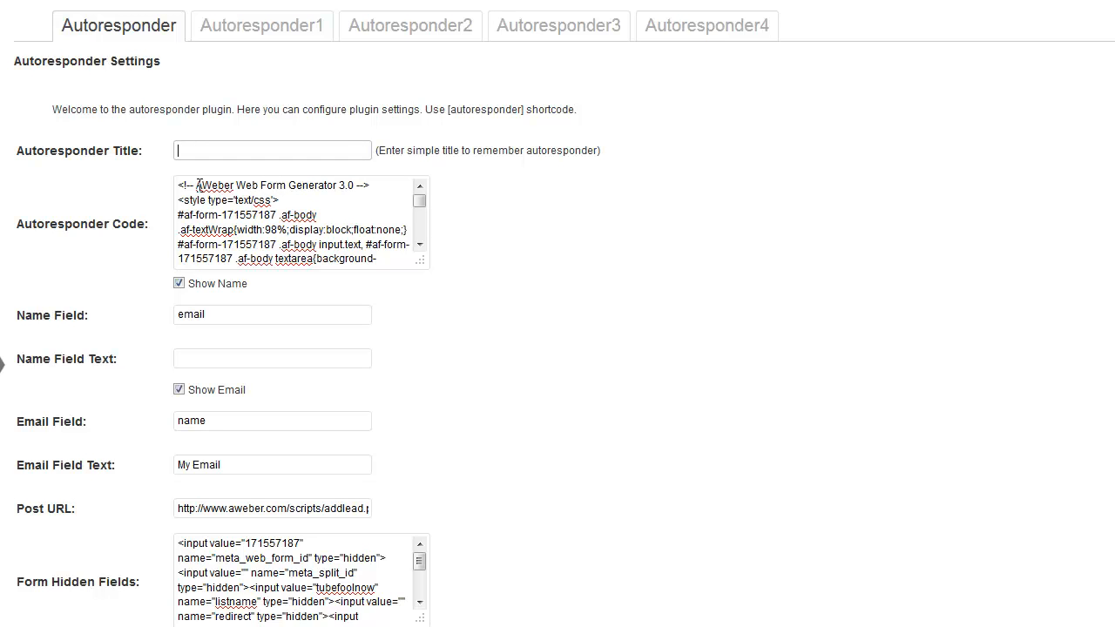
left_click_drag(177, 184, 233, 244)
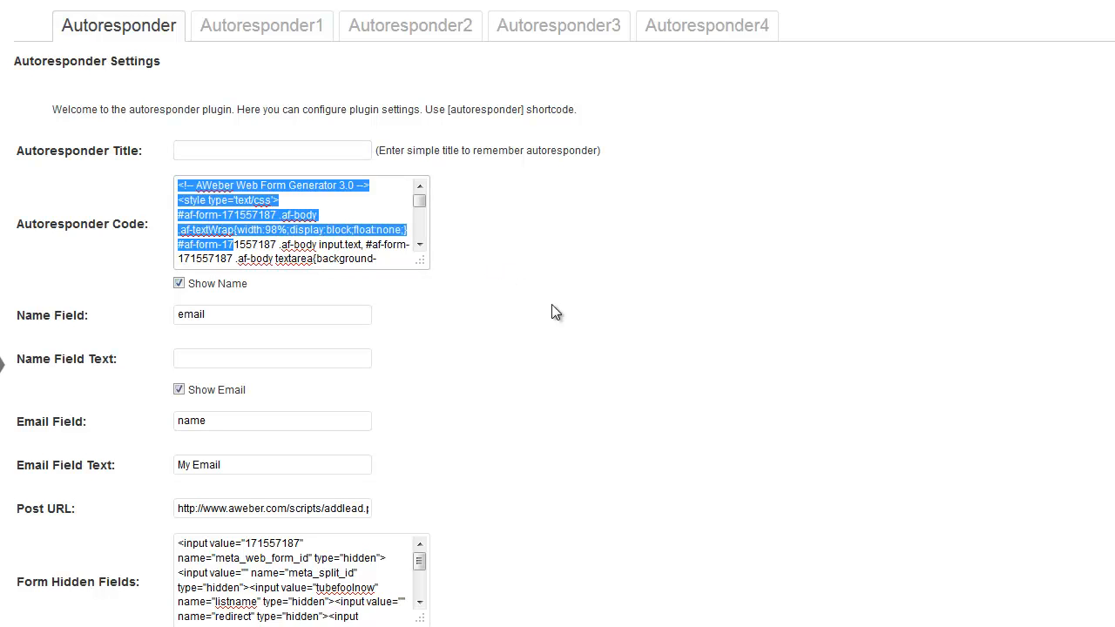
left_click(567, 382)
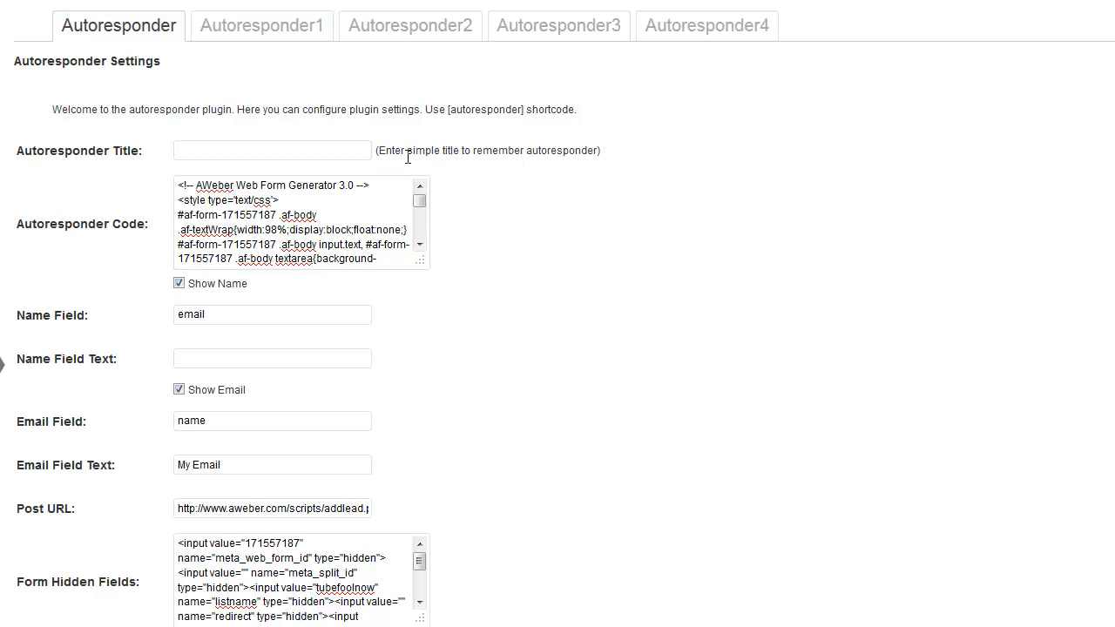
mouse_move(527, 105)
left_mouse_down()
mouse_move(546, 107)
mouse_move(448, 111)
mouse_move(525, 111)
left_mouse_up()
left_click(448, 112)
left_click(536, 114)
left_click_drag(526, 113, 448, 113)
left_click(451, 121)
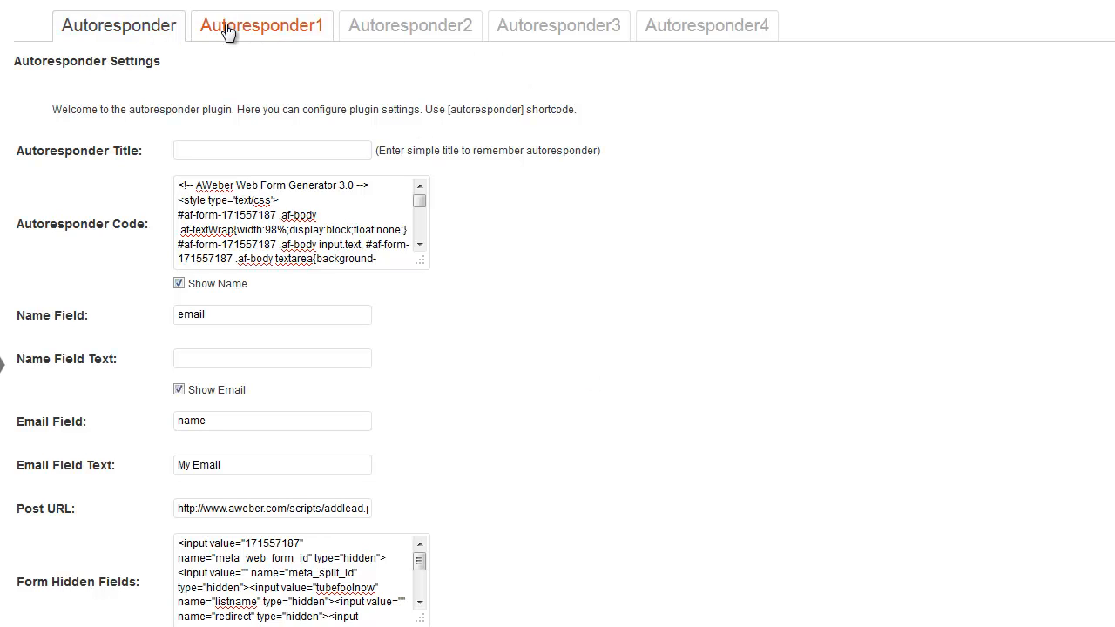
Step: Open the Autoresponder3 settings, check its shortcode and enter Test as the autoresponder title
left_click(559, 29)
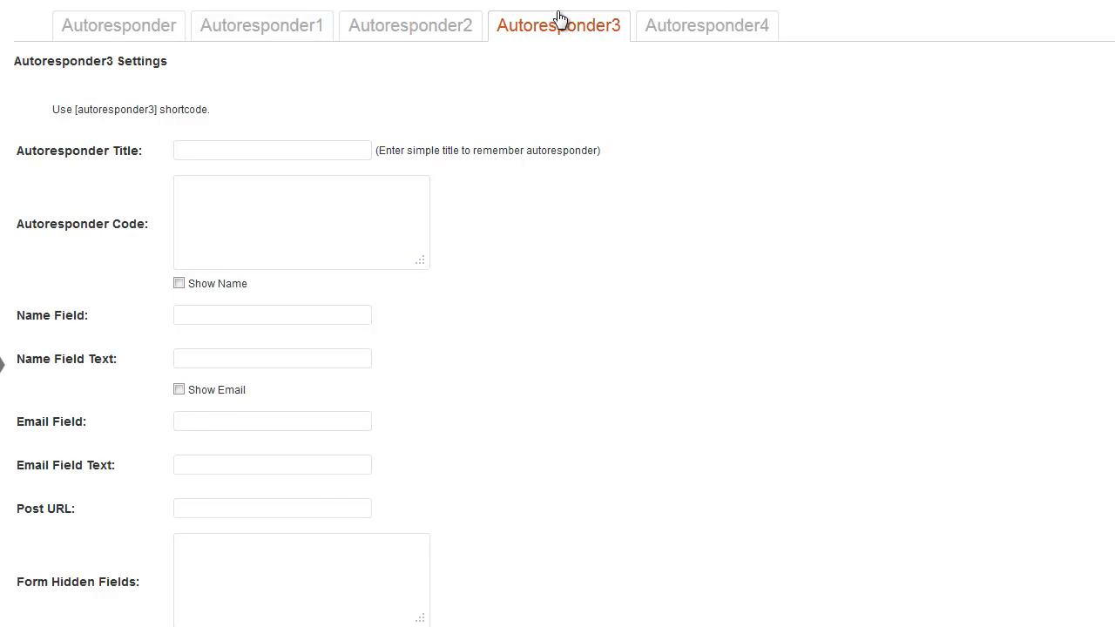
mouse_move(74, 111)
left_mouse_down()
mouse_move(158, 111)
mouse_move(77, 113)
left_mouse_up()
left_click(157, 111)
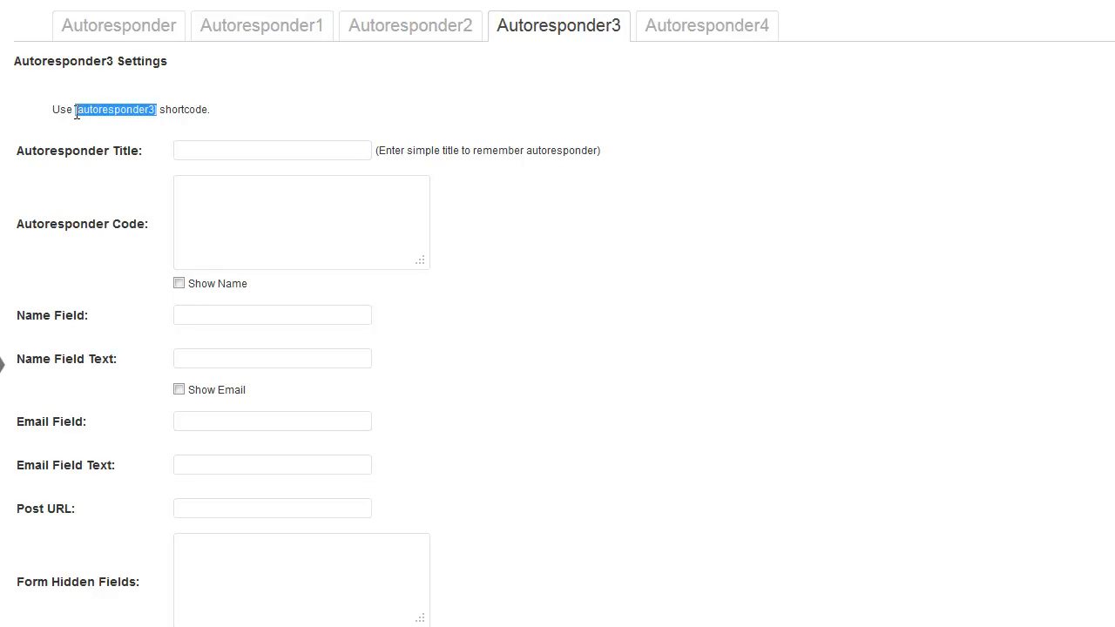
left_click(94, 114)
left_click(245, 155)
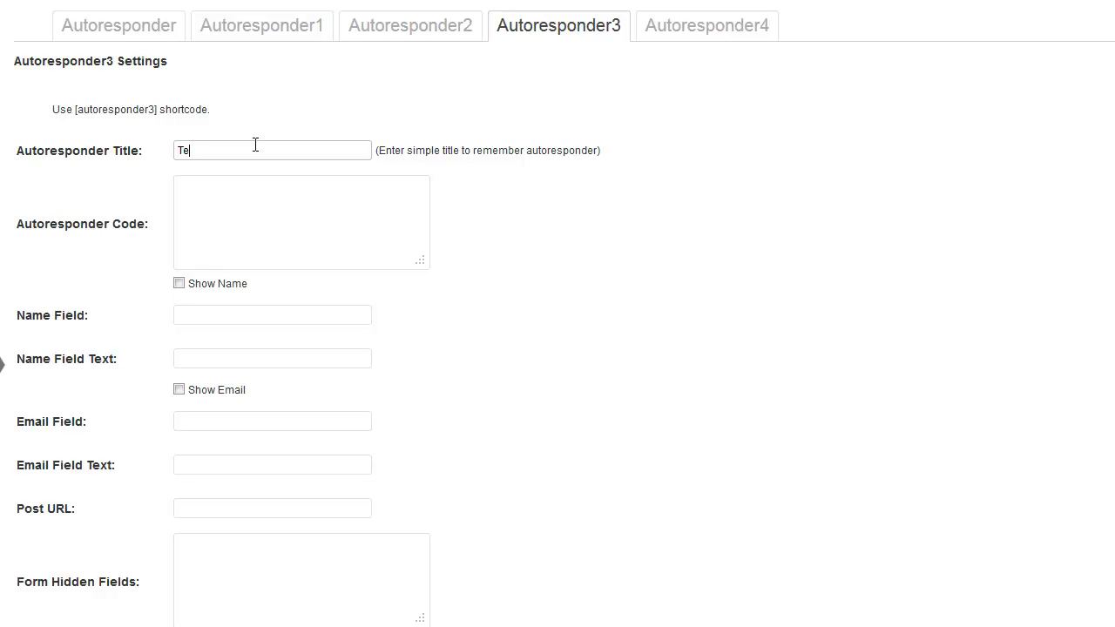
left_click(286, 199)
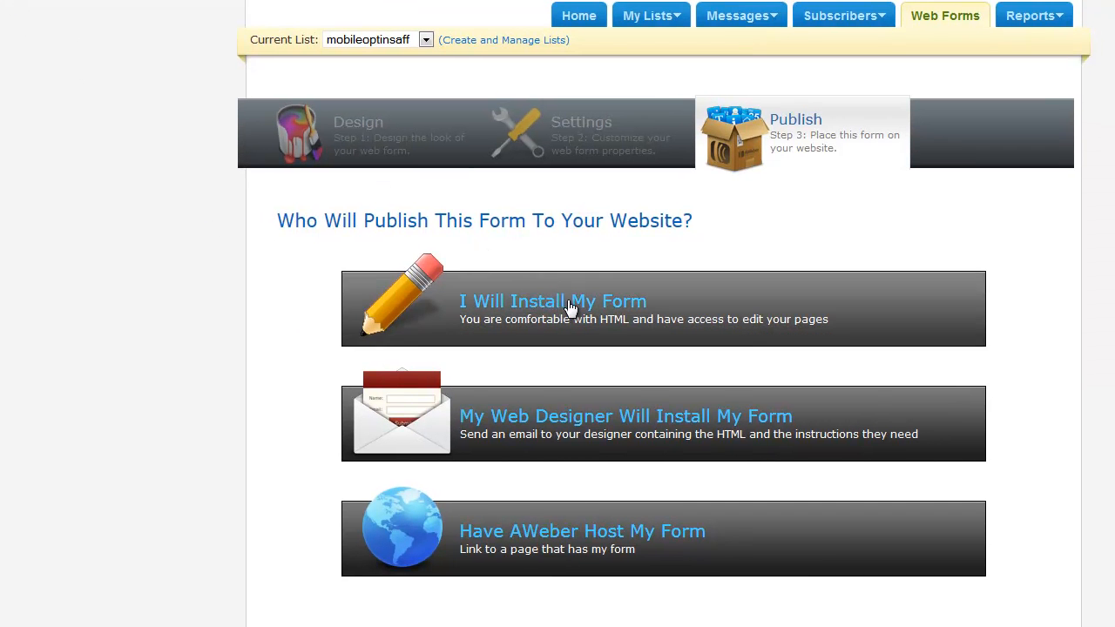
Step: On AWeber's publish page, choose to install the form yourself and copy the complete raw HTML version
left_click(573, 319)
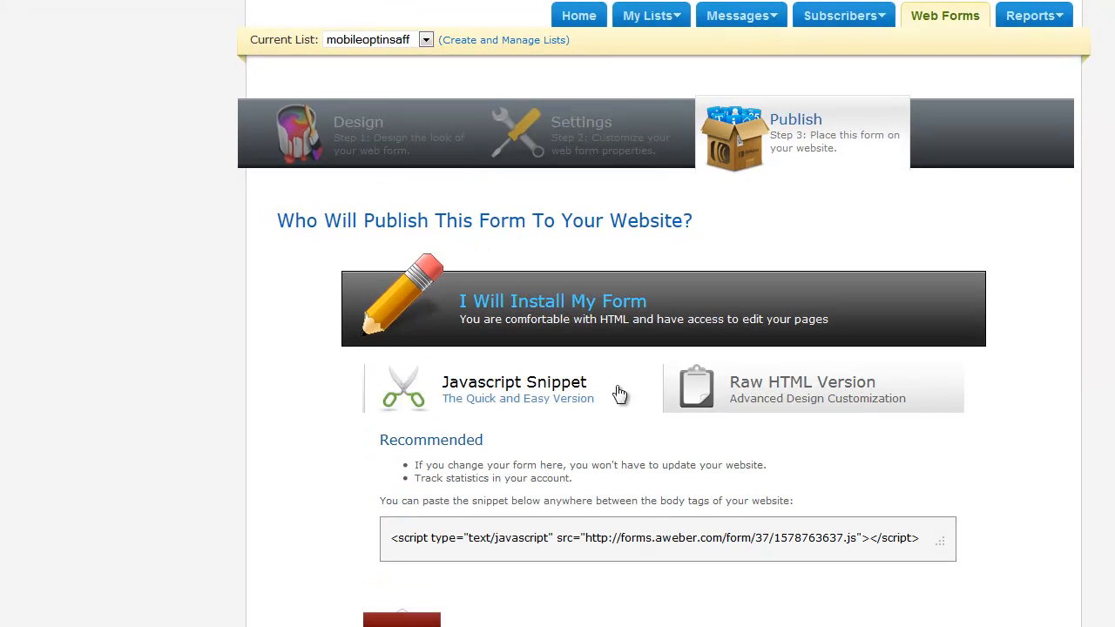
left_click(804, 386)
scroll(804, 386, "down", 1)
left_click(446, 460)
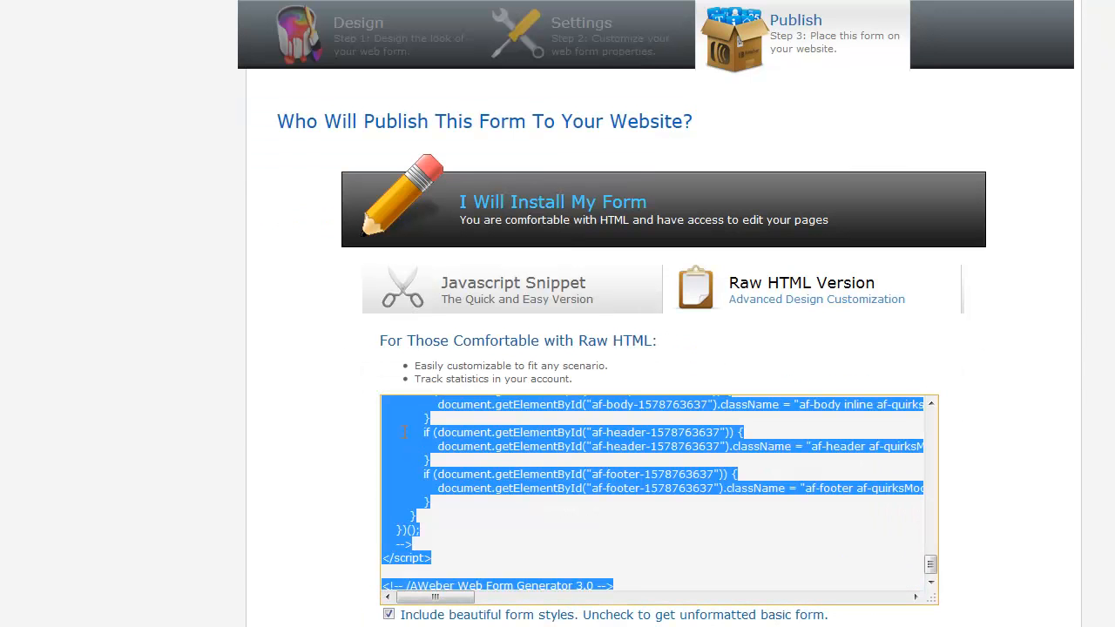
right_click(405, 433)
left_click(467, 493)
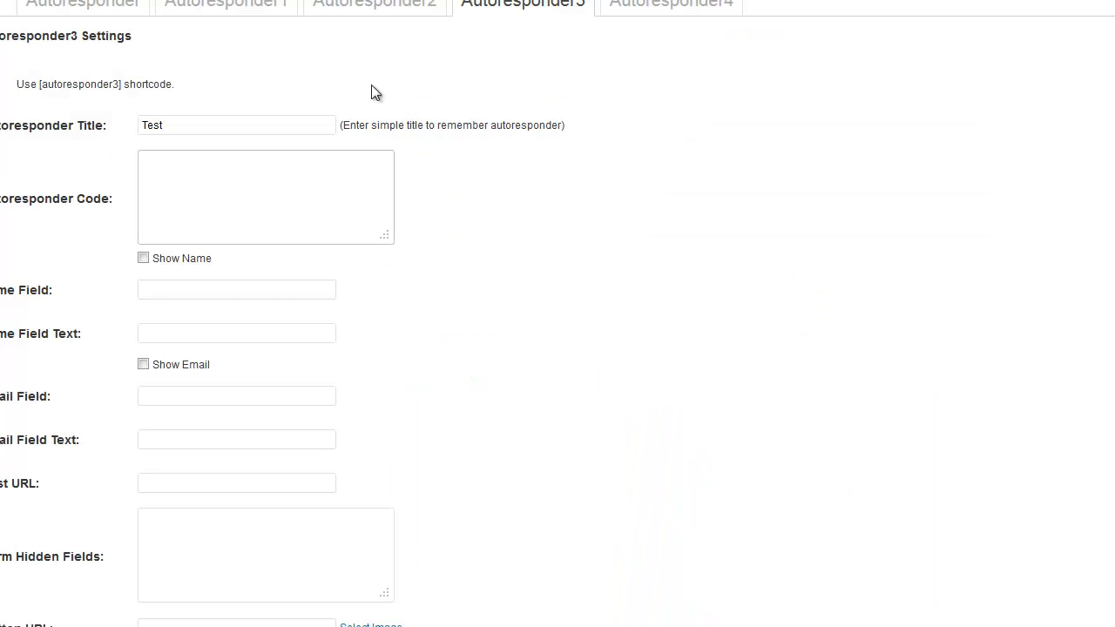
Step: Paste the copied AWeber form code as the Autoresponder3 code and have the form's field details filled in from it
left_click(309, 189)
mouse_move(385, 233)
left_mouse_down()
mouse_move(624, 398)
mouse_move(880, 626)
mouse_move(807, 600)
mouse_move(645, 474)
mouse_move(355, 296)
mouse_move(294, 229)
mouse_move(375, 217)
left_mouse_up()
right_click(240, 170)
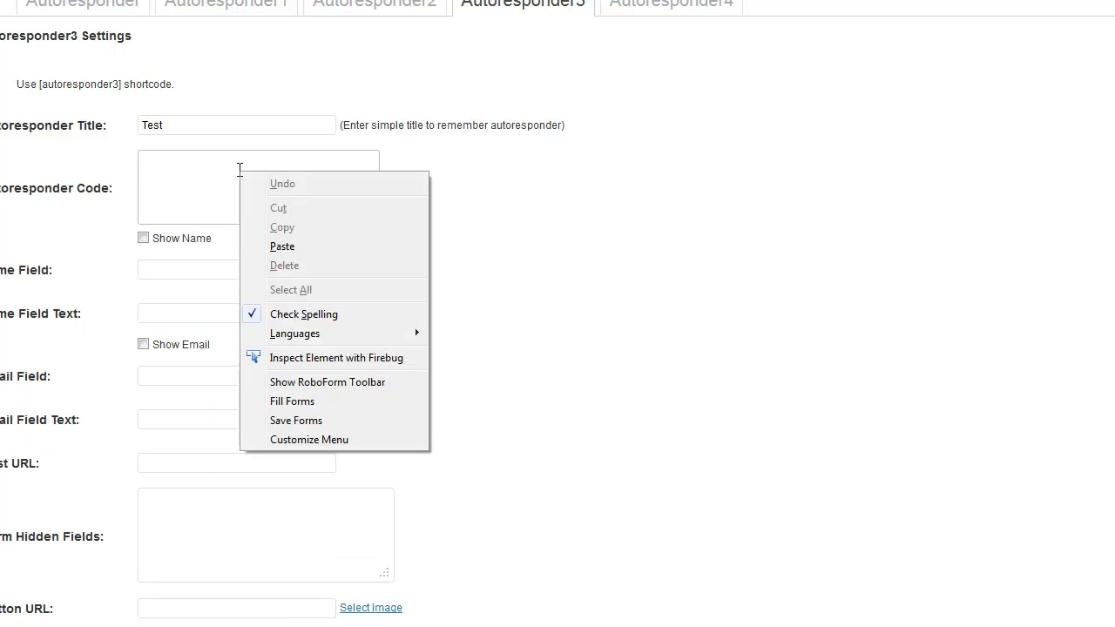
left_click(553, 244)
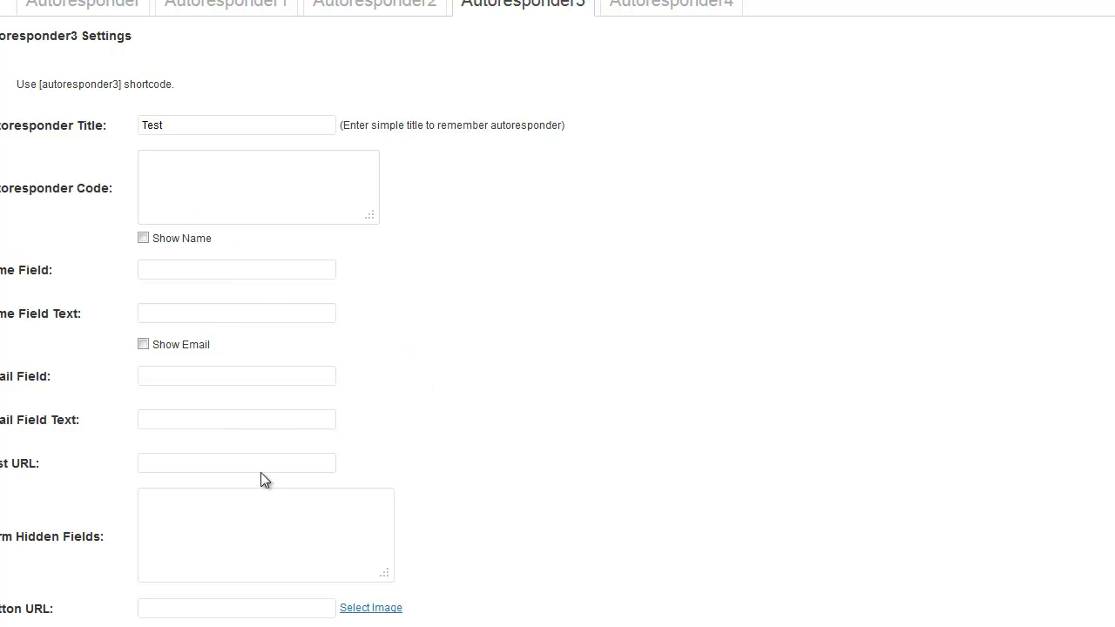
left_click(217, 170)
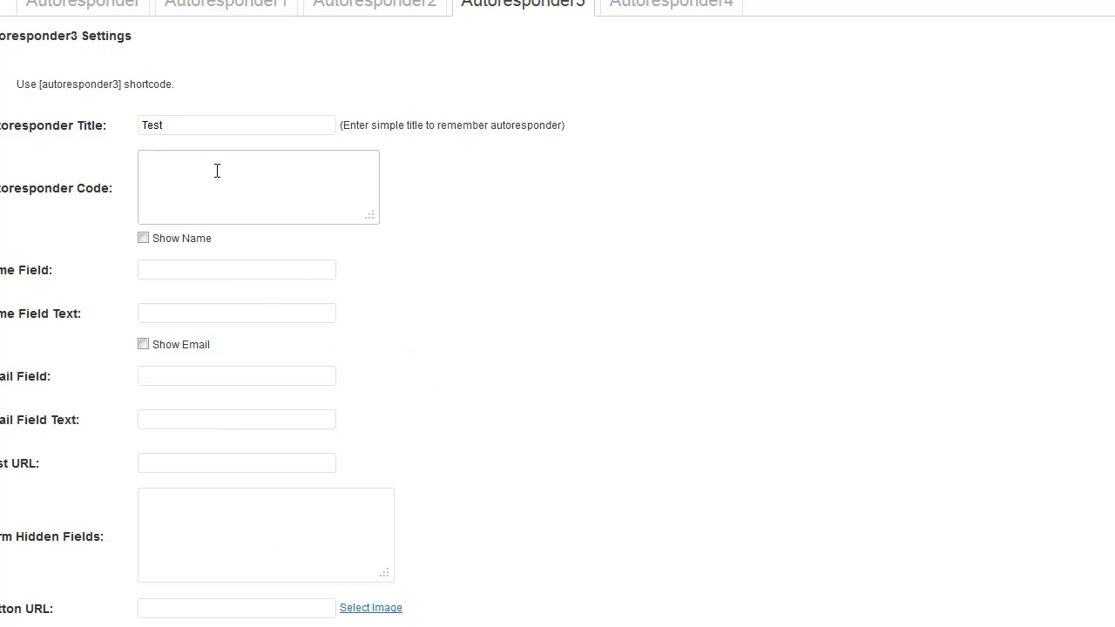
right_click(216, 171)
left_click(263, 249)
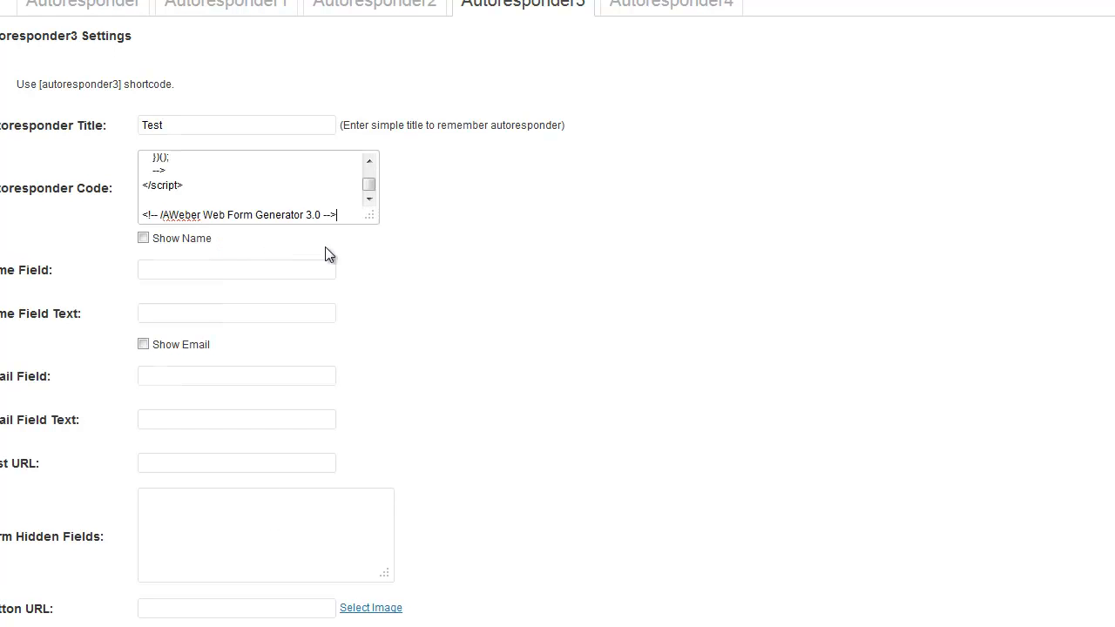
left_click(284, 273)
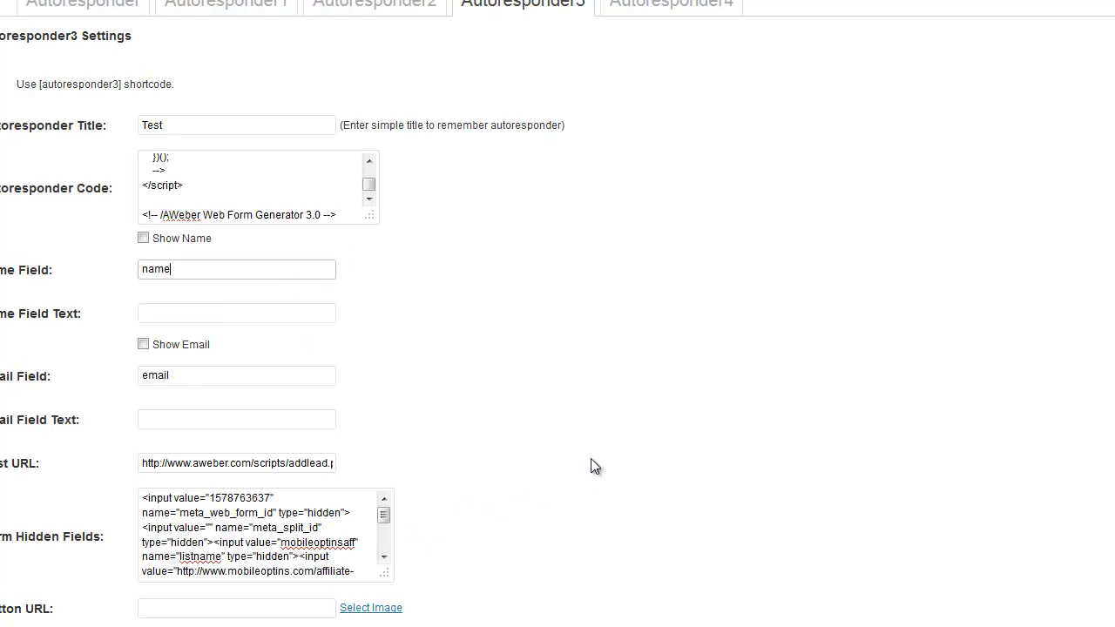
Step: Enable both Show Name and Show Email for the opt-in form
left_click(139, 235)
left_click(143, 345)
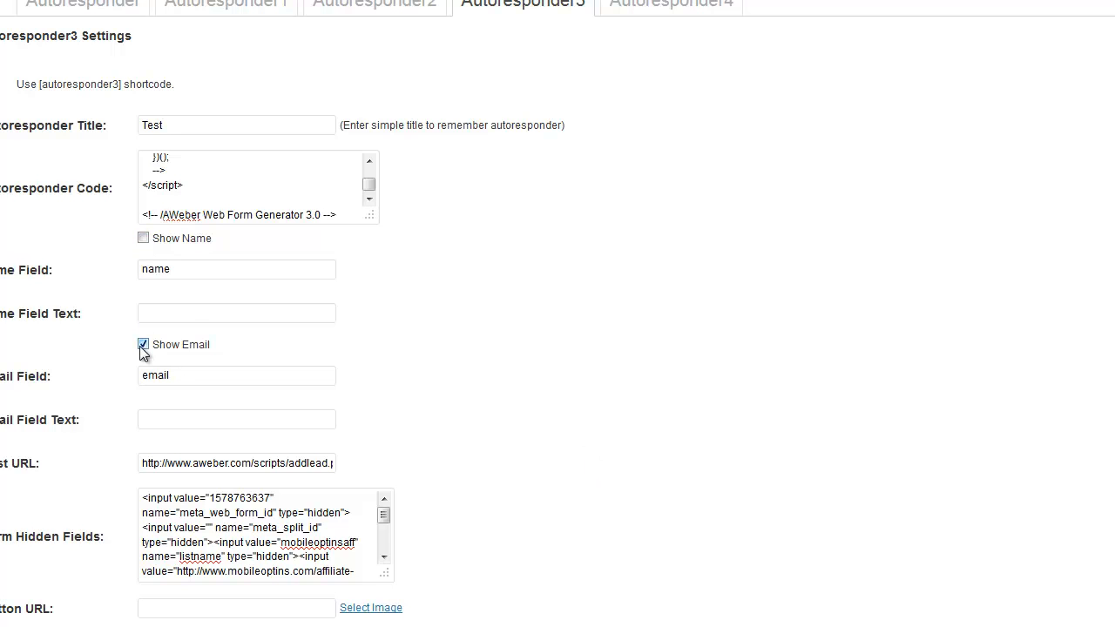
left_click(143, 344)
left_click(144, 240)
left_click(143, 344)
Step: Set the name field's text to "Enter Your Name"
left_click(193, 313)
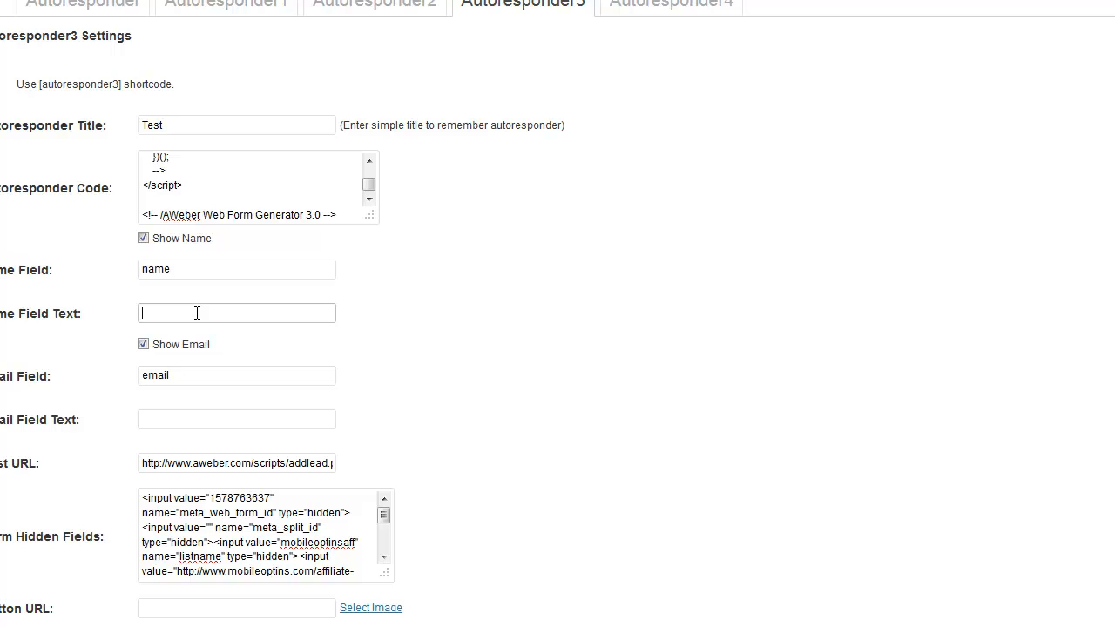
type("Enter Your")
key("BackSpace")
key("BackSpace")
type("our Name")
Step: Set the email field's text to "Enter Valid Email Address"
left_click(164, 418)
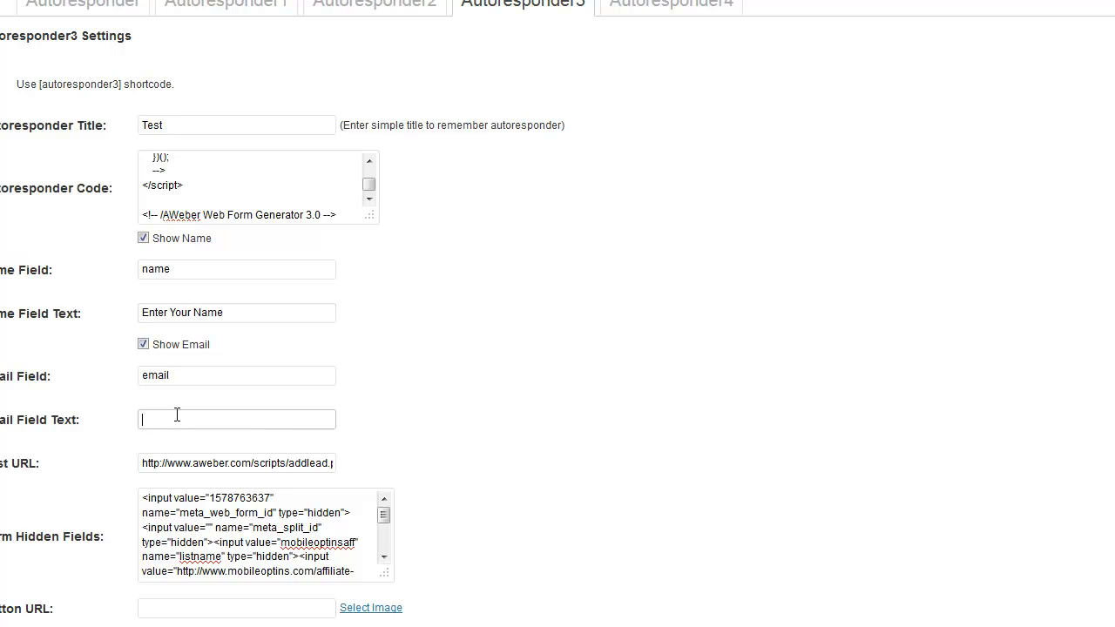
type("Ener")
key("BackSpace")
type("ter Valid Email Address")
left_click(505, 367)
scroll(535, 298, "down", 2)
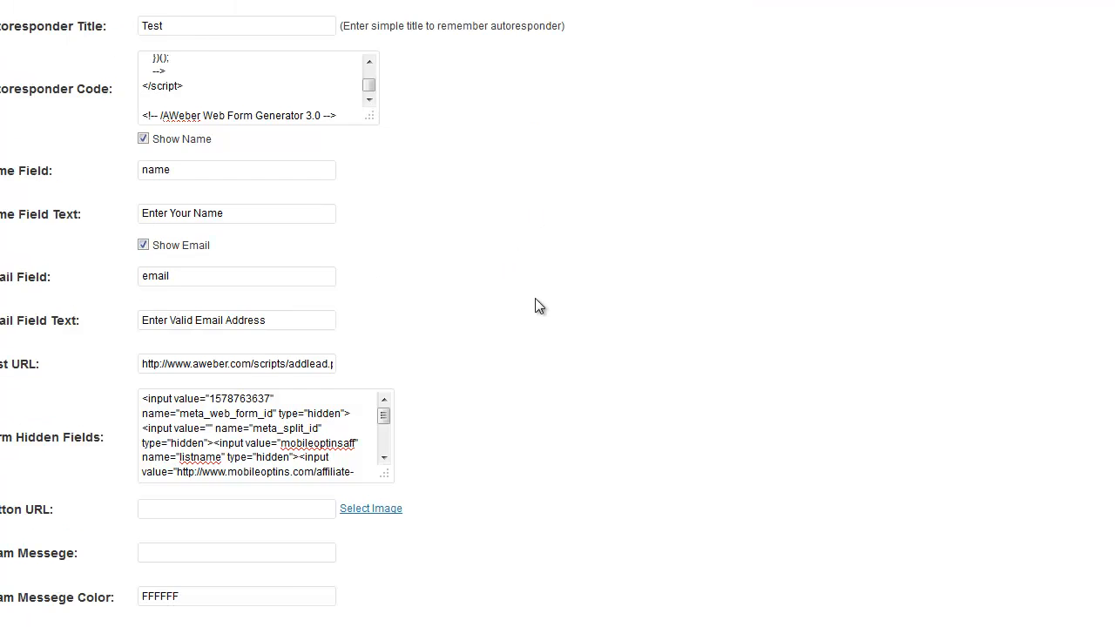
scroll(535, 298, "down", 2)
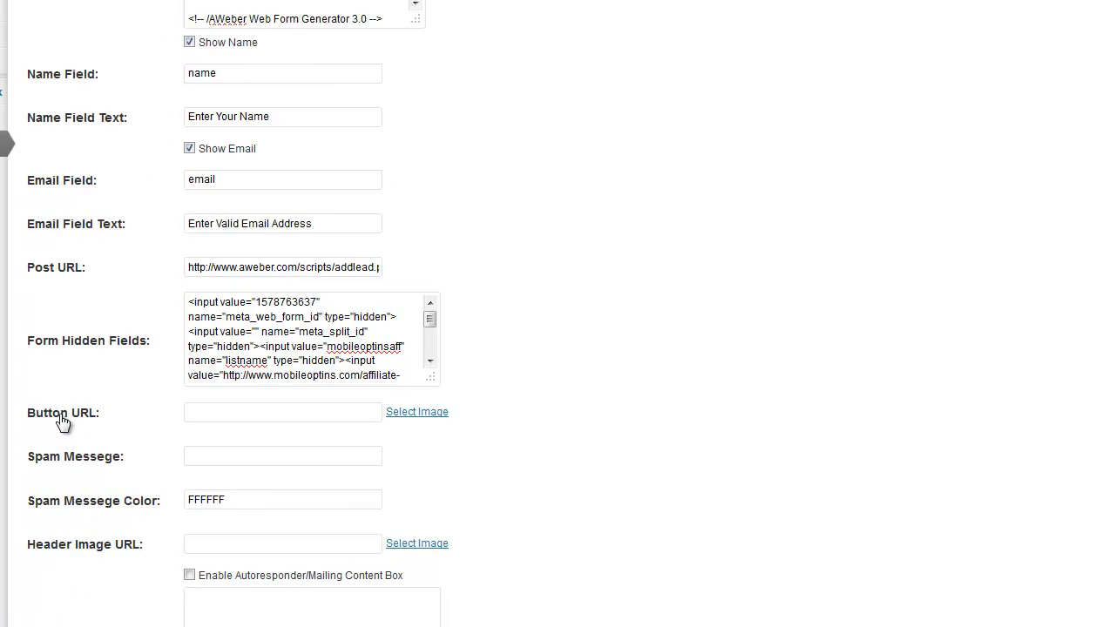
left_click(203, 410)
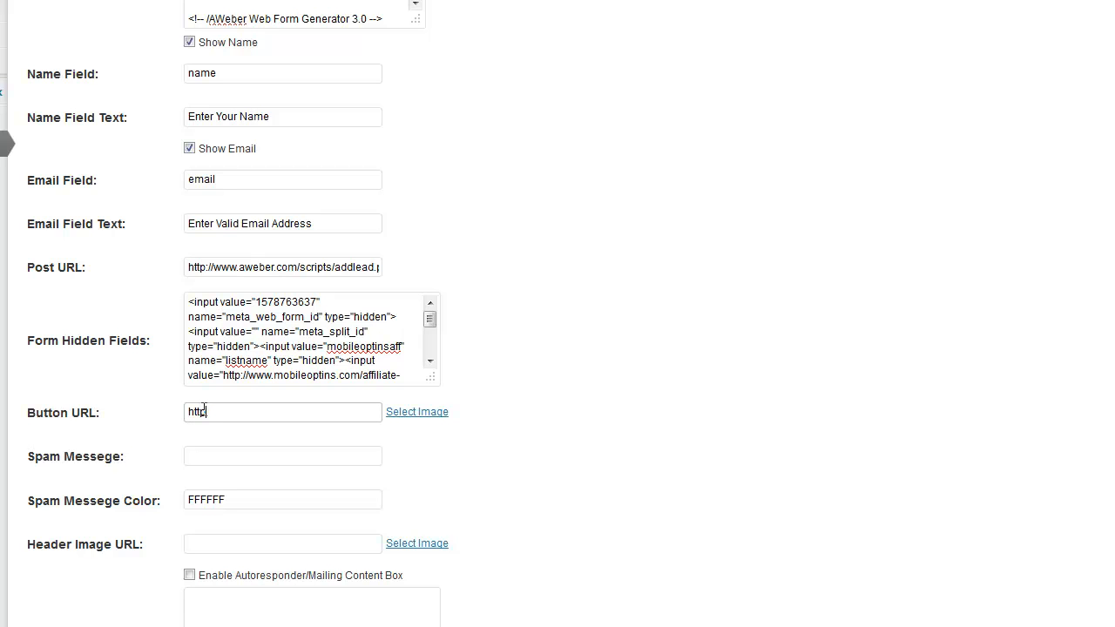
type("www.yourdomain.com/images/buttons")
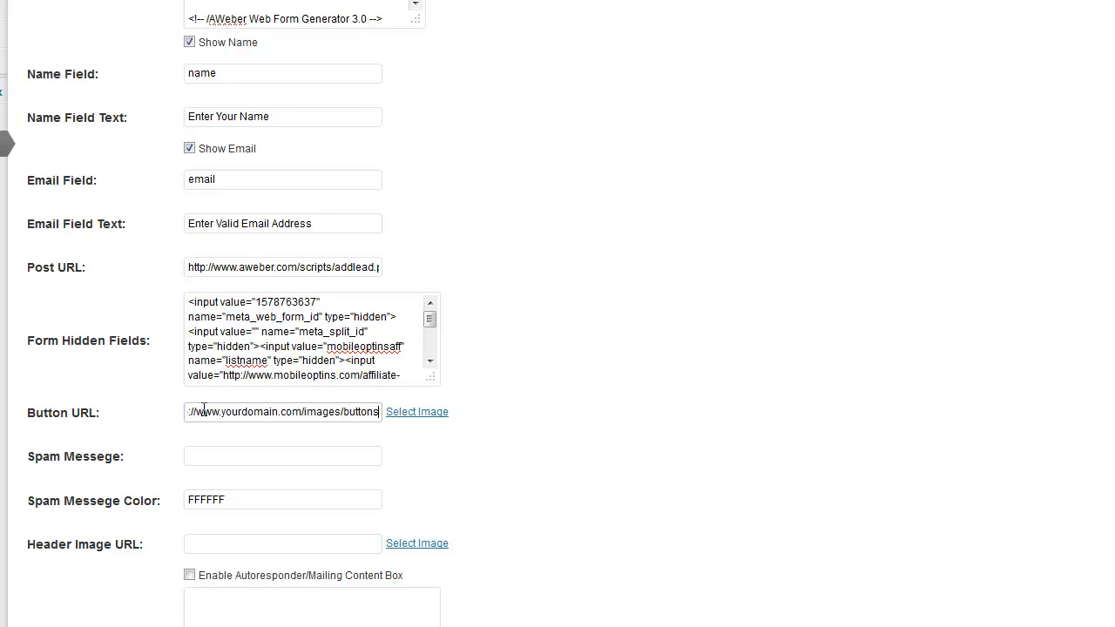
type(".")
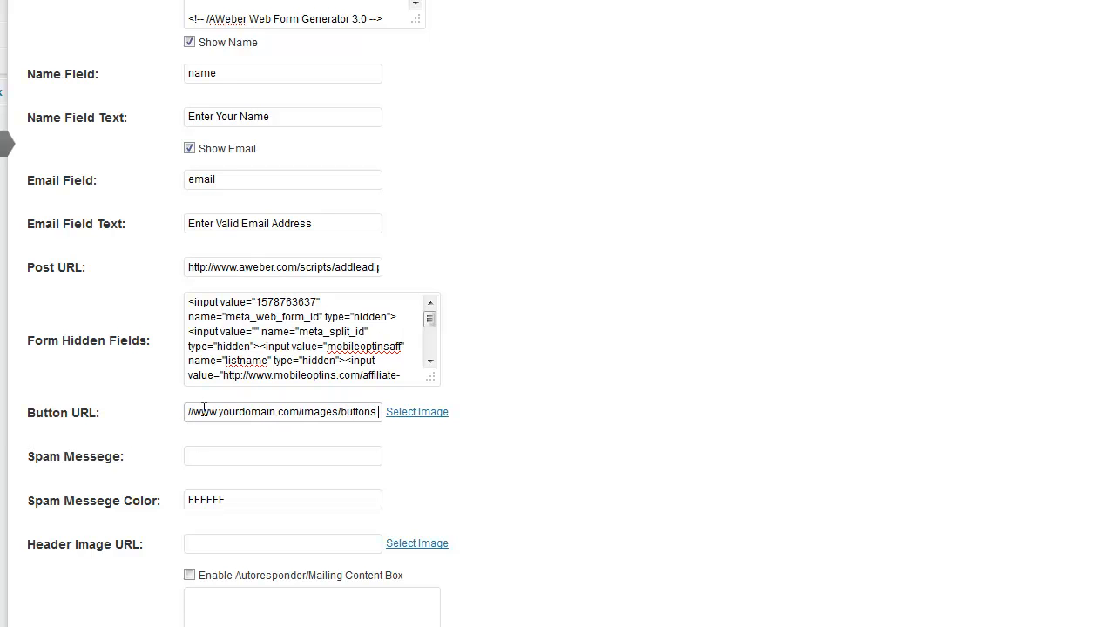
type("g")
key("BackSpace")
type("jp")
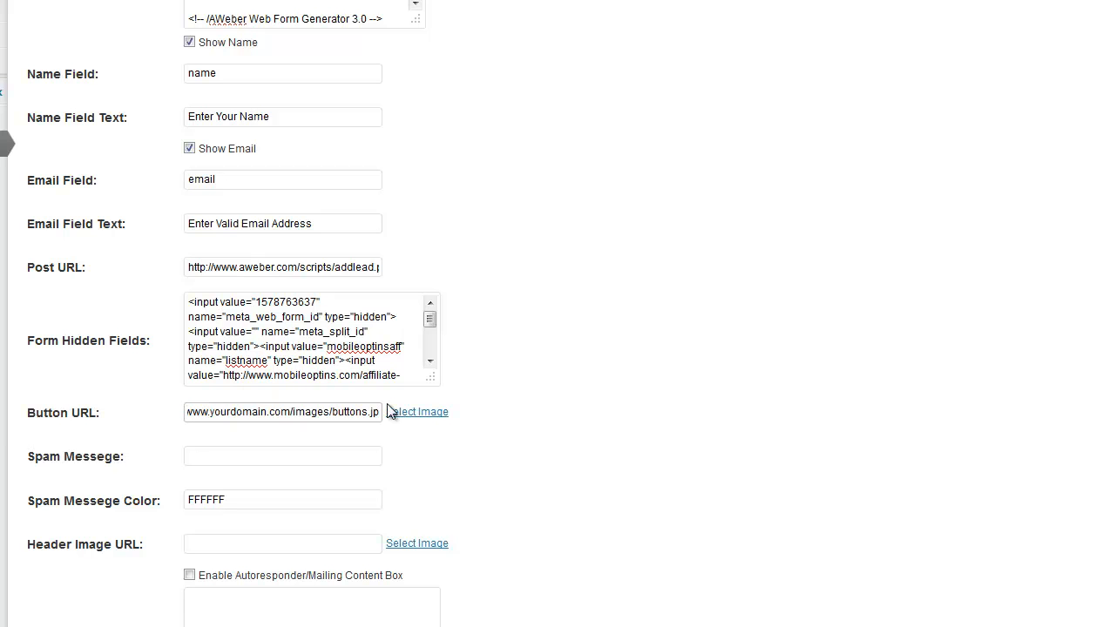
left_click_drag(378, 410, 88, 416)
key("BackSpace")
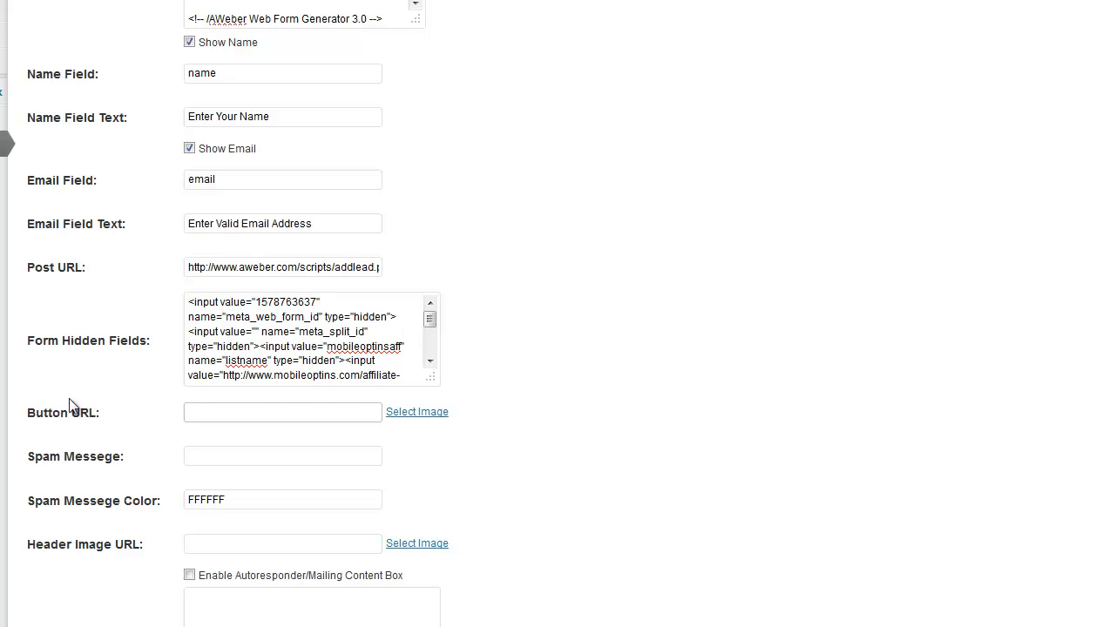
Step: Open the image selection for the Button URL and pick the "Grab It Now!" button
left_click(425, 414)
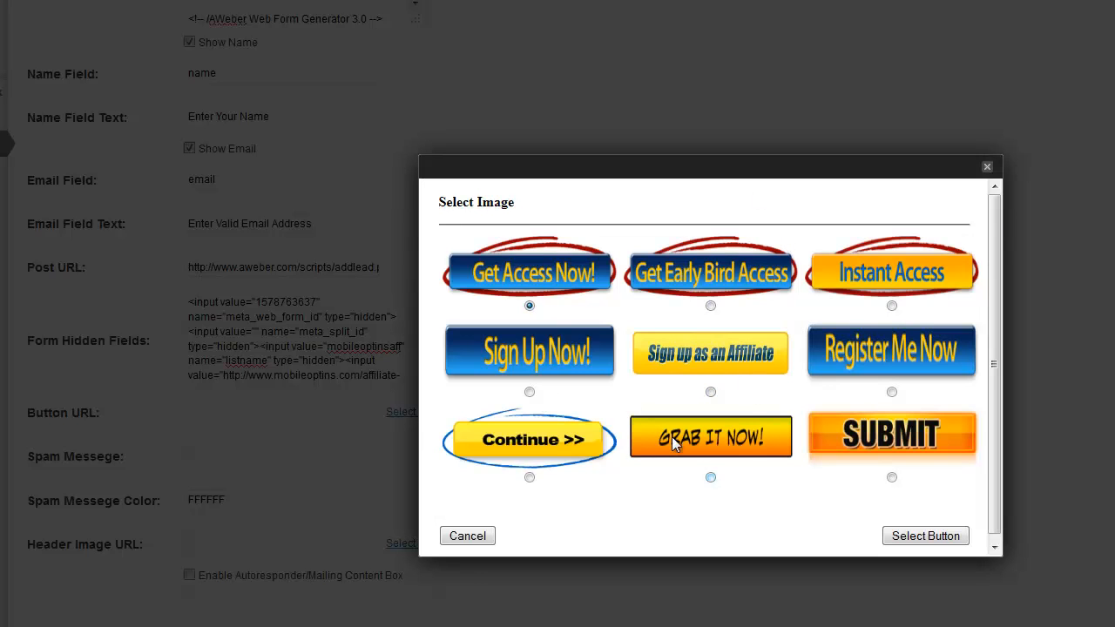
left_click(710, 477)
Step: Switch to FlashFXP and examine the button images in the plugin's images/optinbuttons folder on the server
left_click(322, 605)
left_click_drag(840, 202, 927, 202)
left_click(897, 201)
left_click(567, 278)
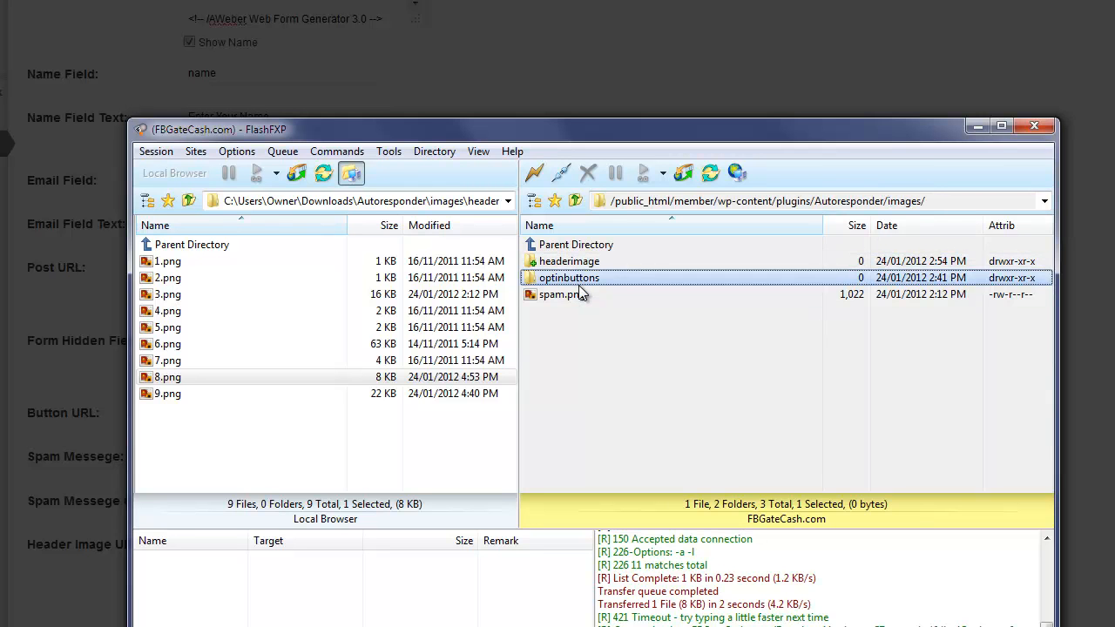
double_click(586, 279)
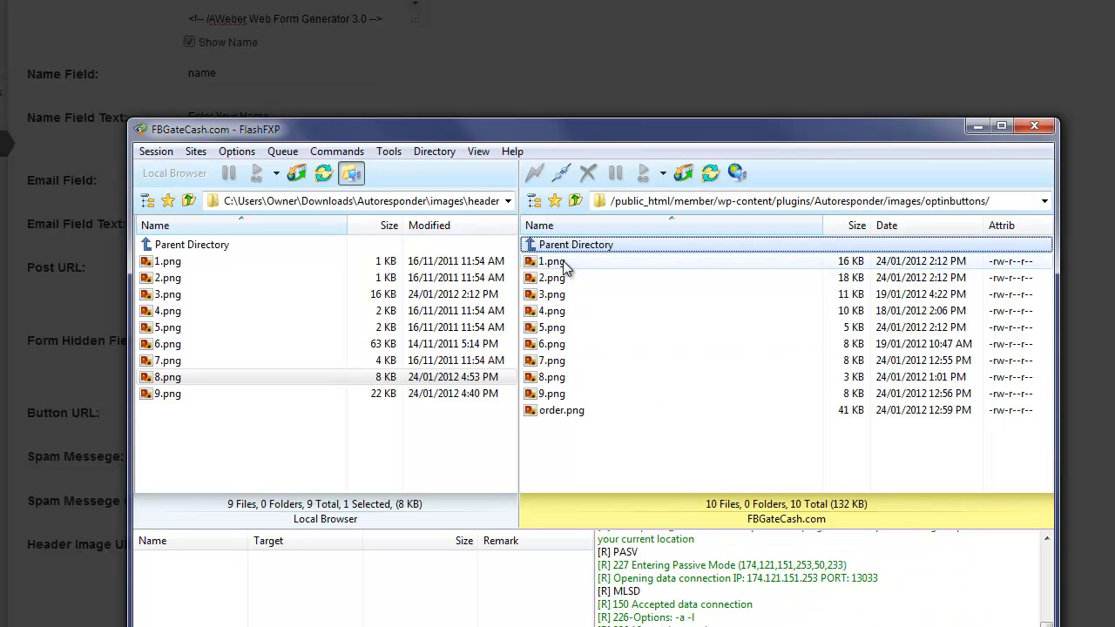
left_click(560, 278)
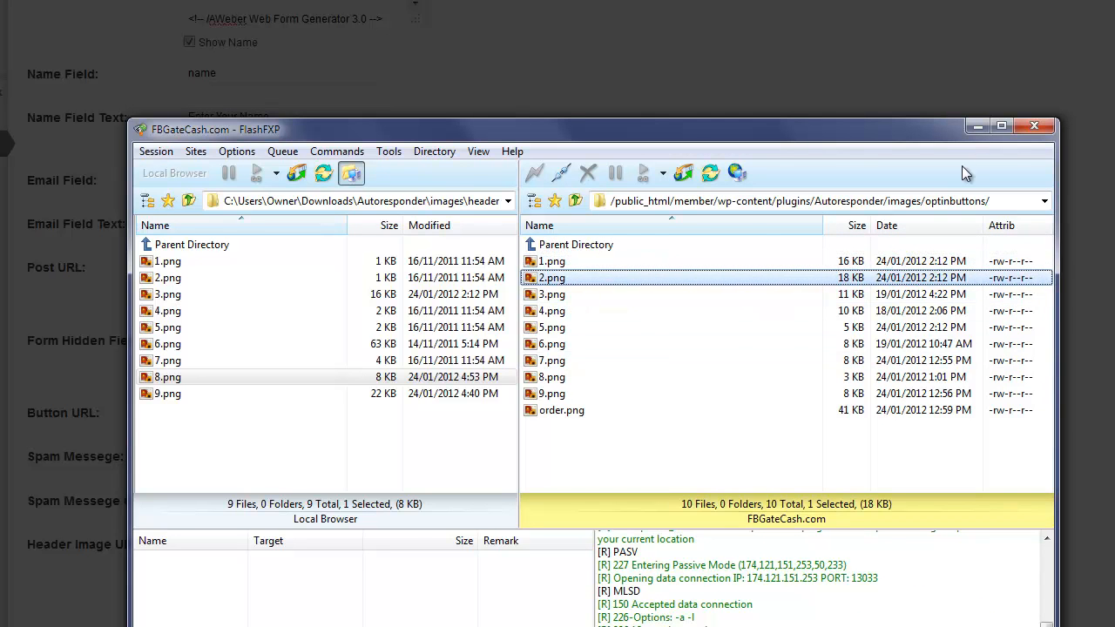
left_click(978, 127)
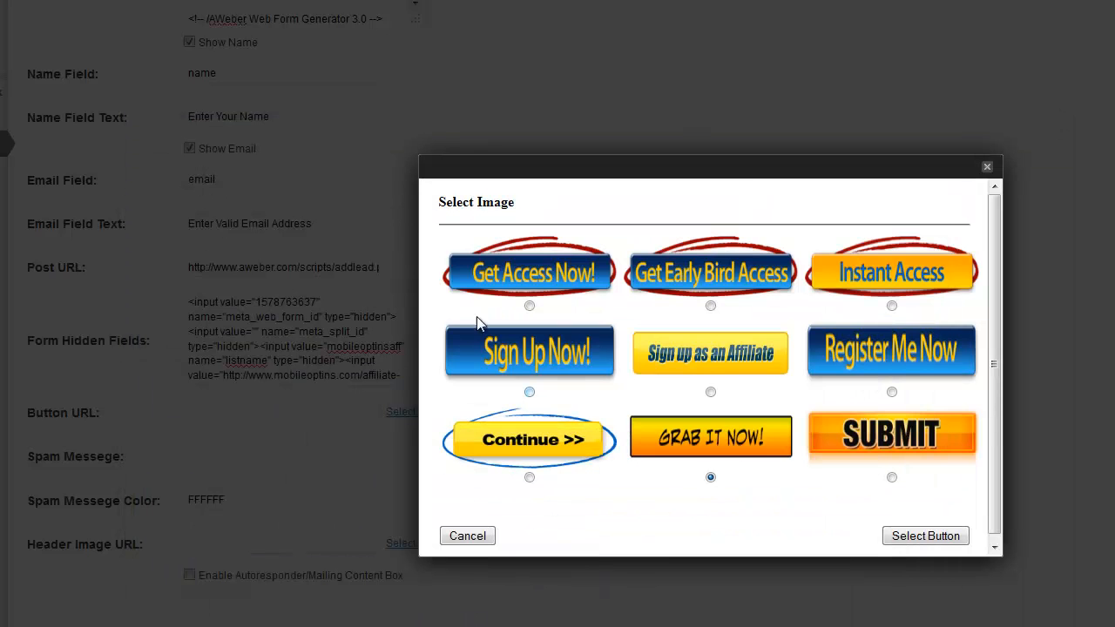
Step: Apply the "Grab It Now!" image as the form's button
left_click(710, 479)
left_click(925, 536)
Step: Set the spam message to "I Hate Spam and Your Info. Is Safe"
scroll(800, 499, "down", 1)
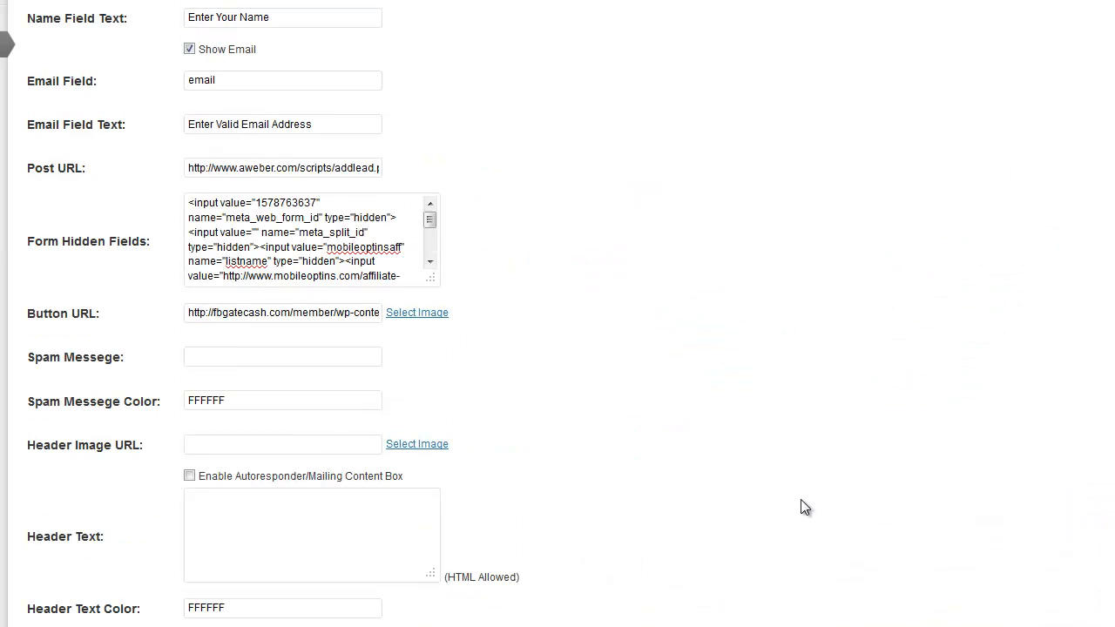
left_click(286, 358)
type("I Hate Spam and Your Info")
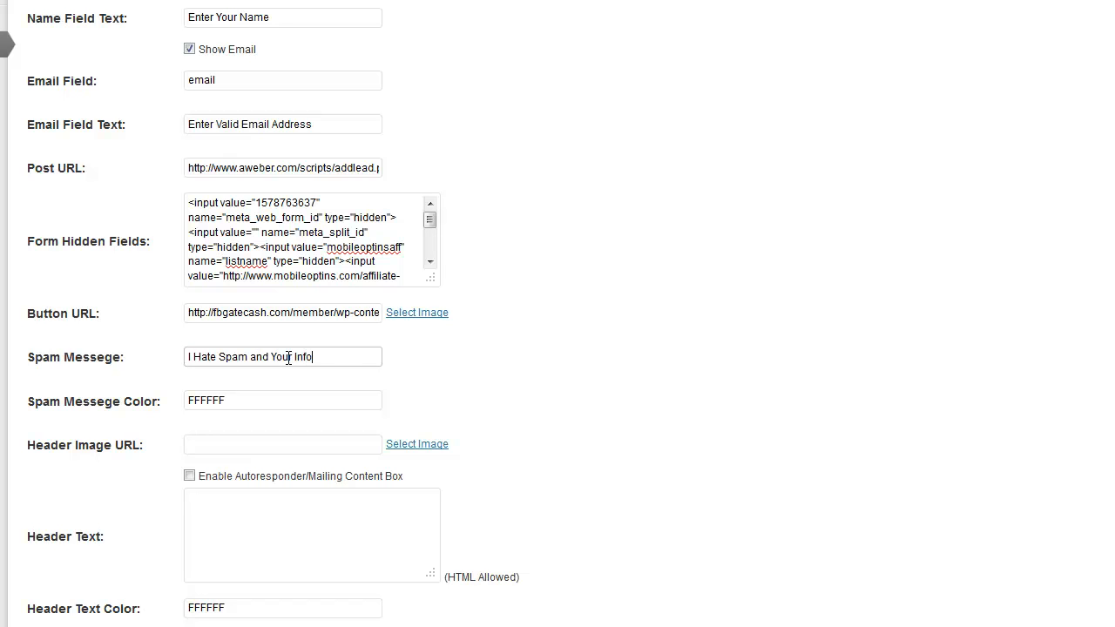
type(". Is Saafe")
left_click(113, 412)
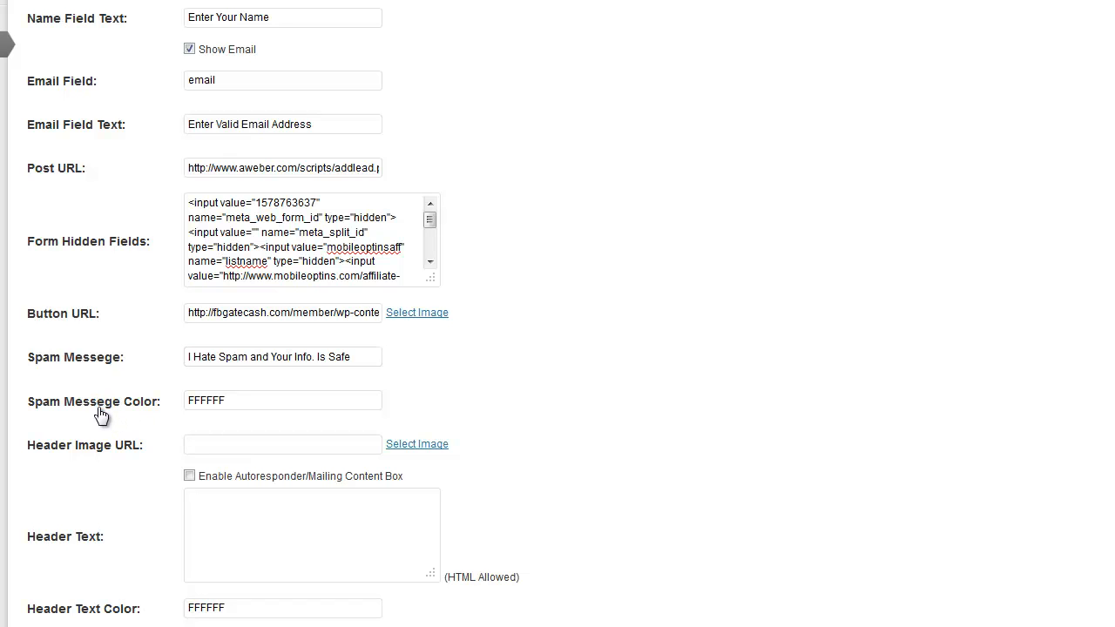
Step: Set the spam message color to the dark grey 474747
left_click(226, 401)
left_click(241, 399)
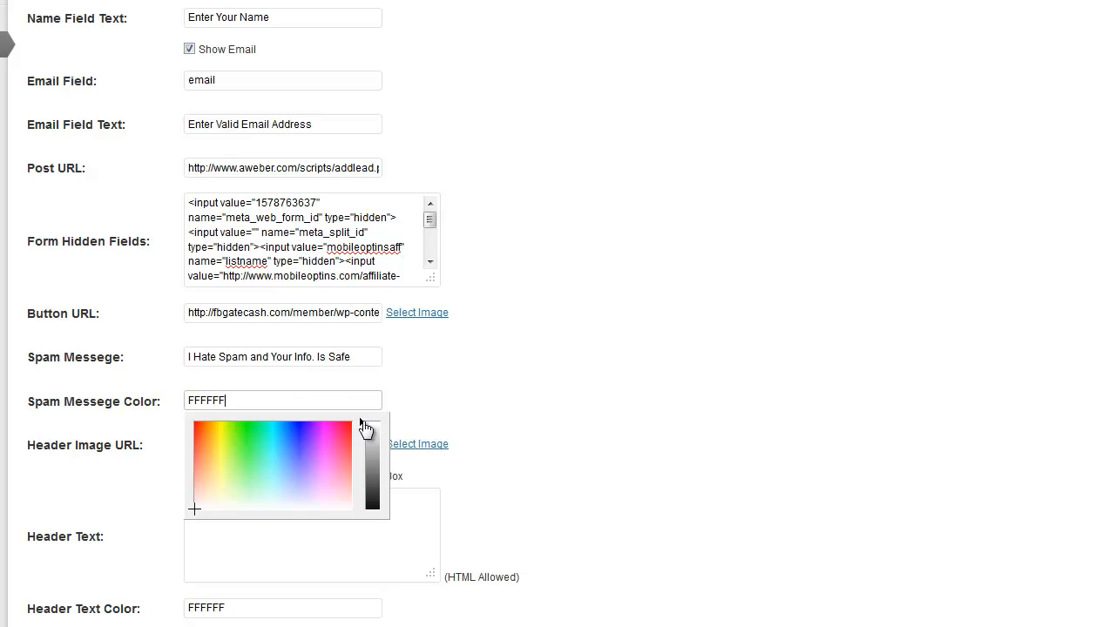
left_click_drag(368, 428, 369, 493)
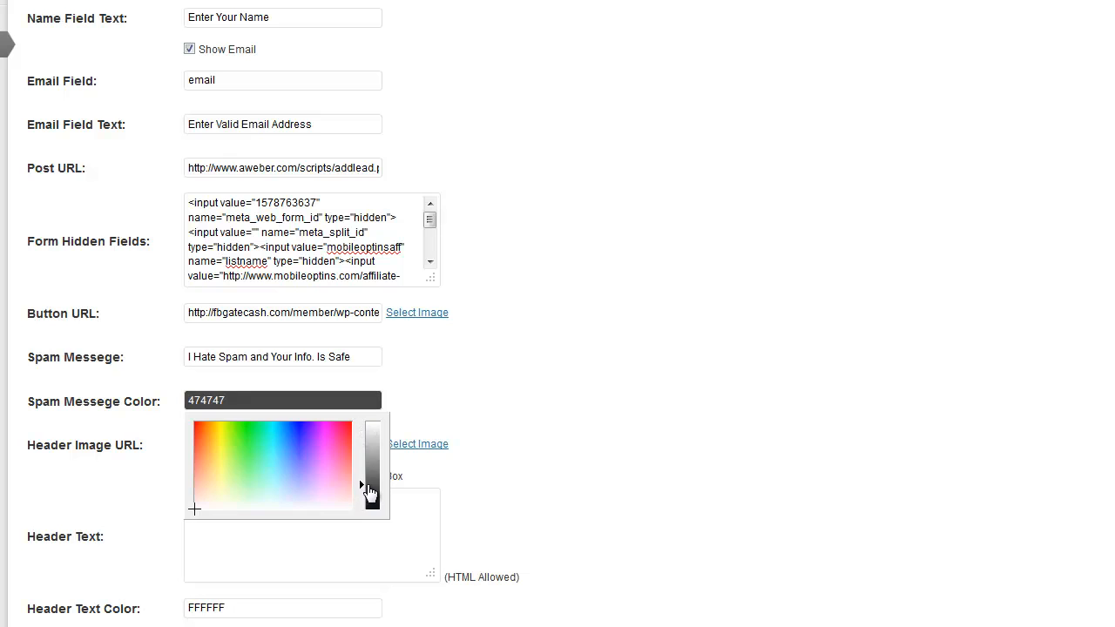
left_click(565, 471)
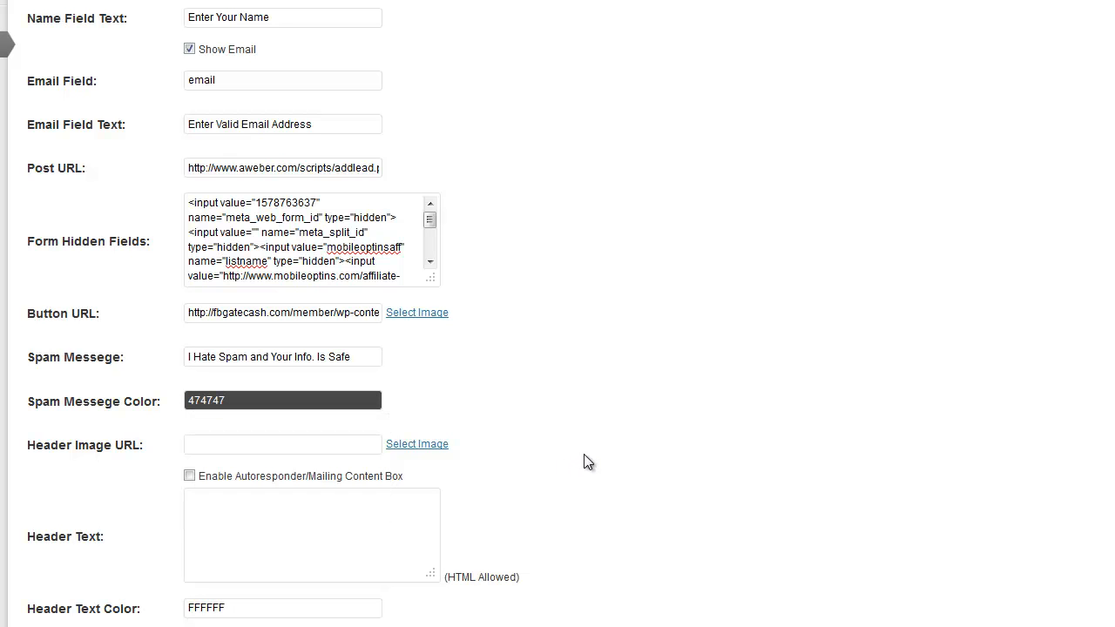
Step: Copy the [autoresponder3] shortcode shown above the Autoresponder3 settings
scroll(687, 448, "down", 8)
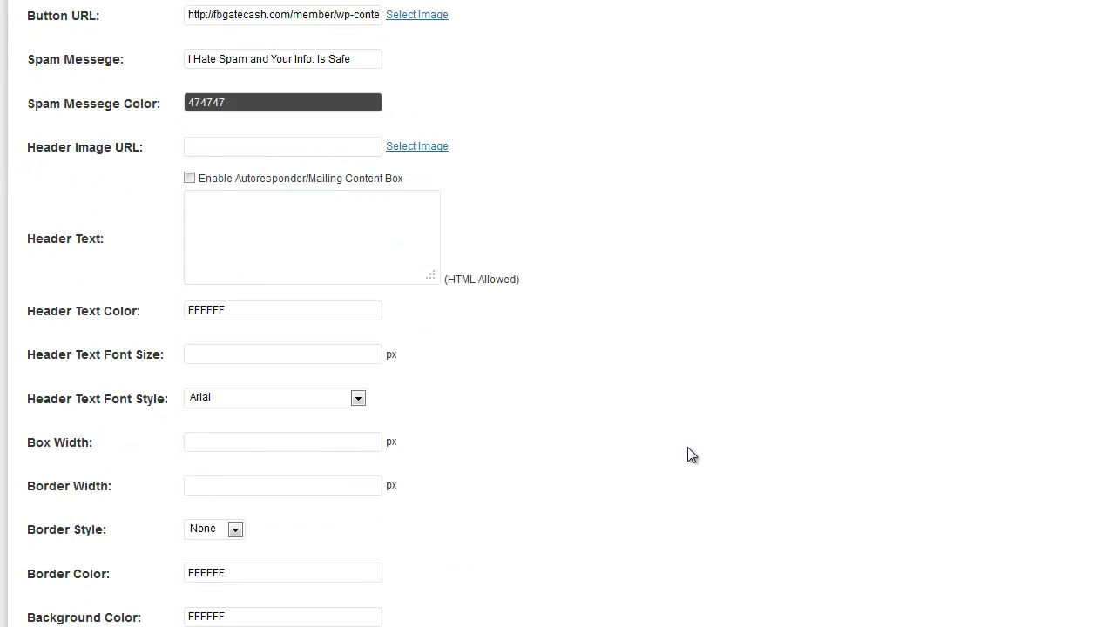
scroll(687, 448, "up", 8)
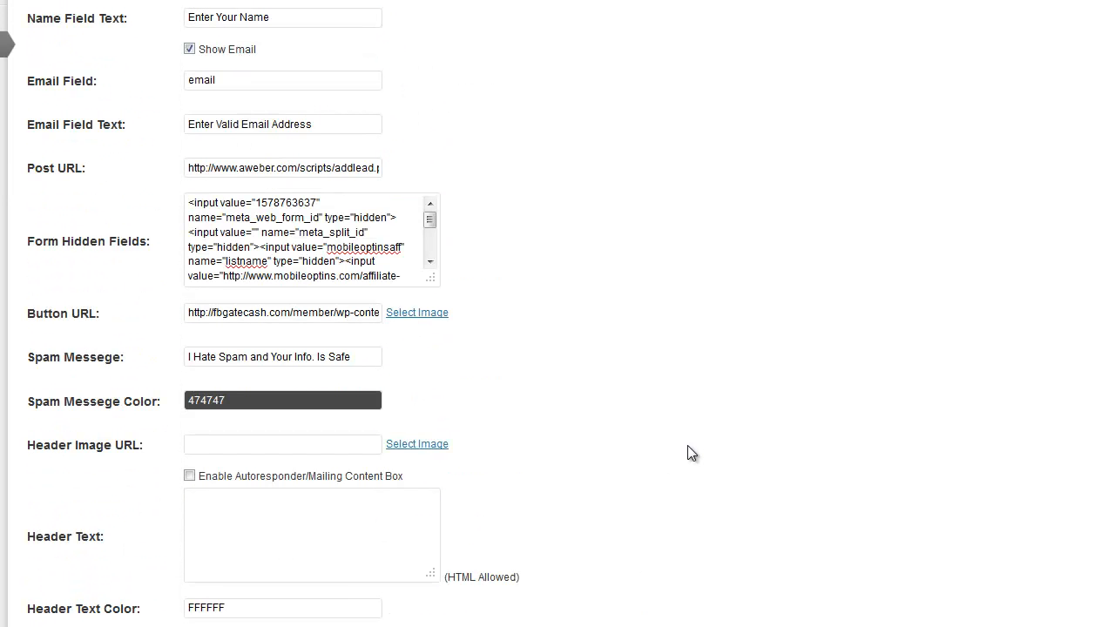
scroll(691, 451, "up", 3)
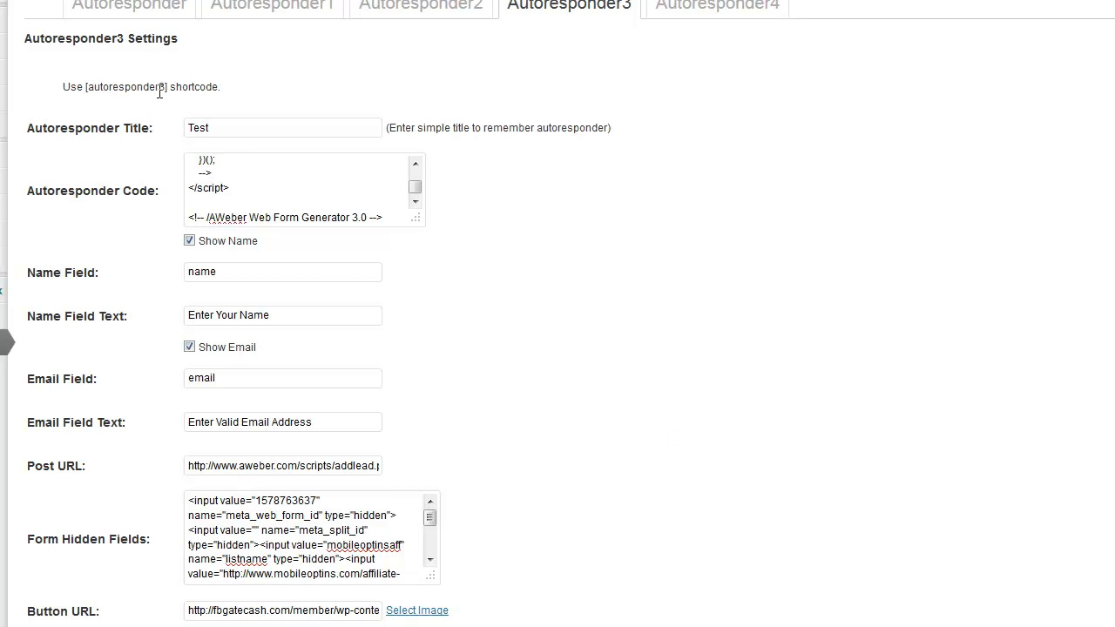
left_click_drag(168, 90, 87, 92)
right_click(95, 84)
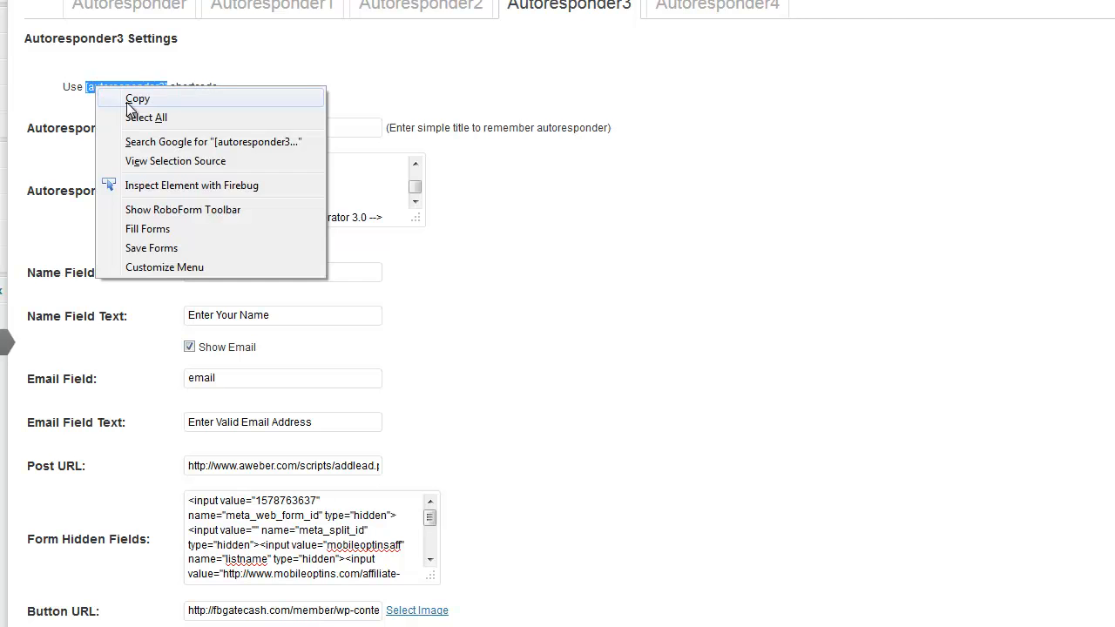
left_click(129, 98)
left_click(166, 92)
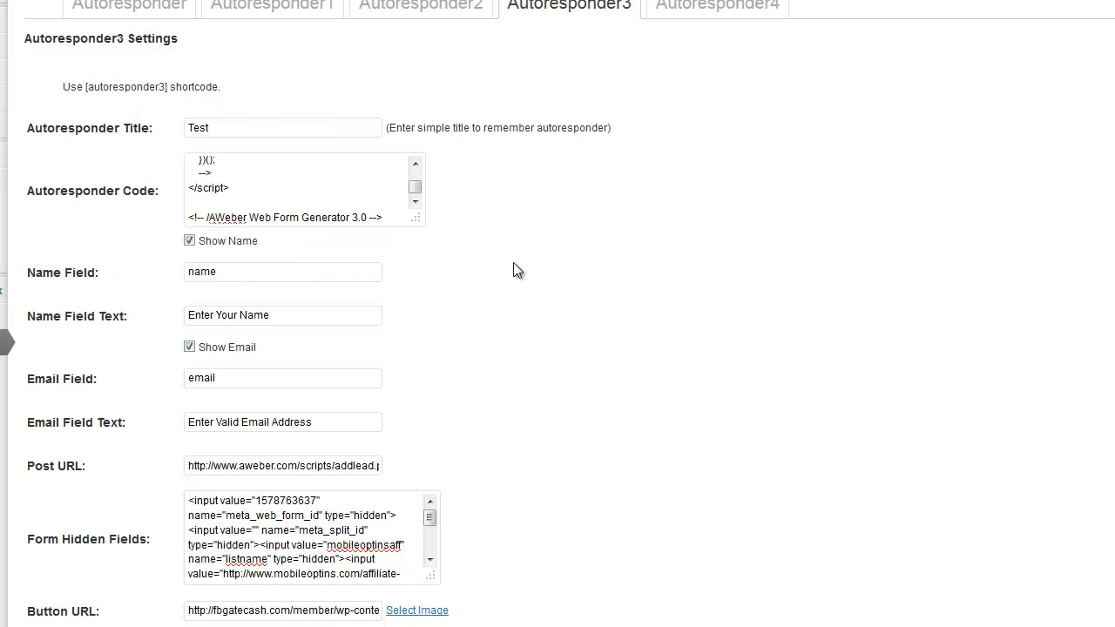
Step: Save the changes to the Autoresponder3 settings
scroll(519, 268, "down", 10)
scroll(516, 343, "down", 2)
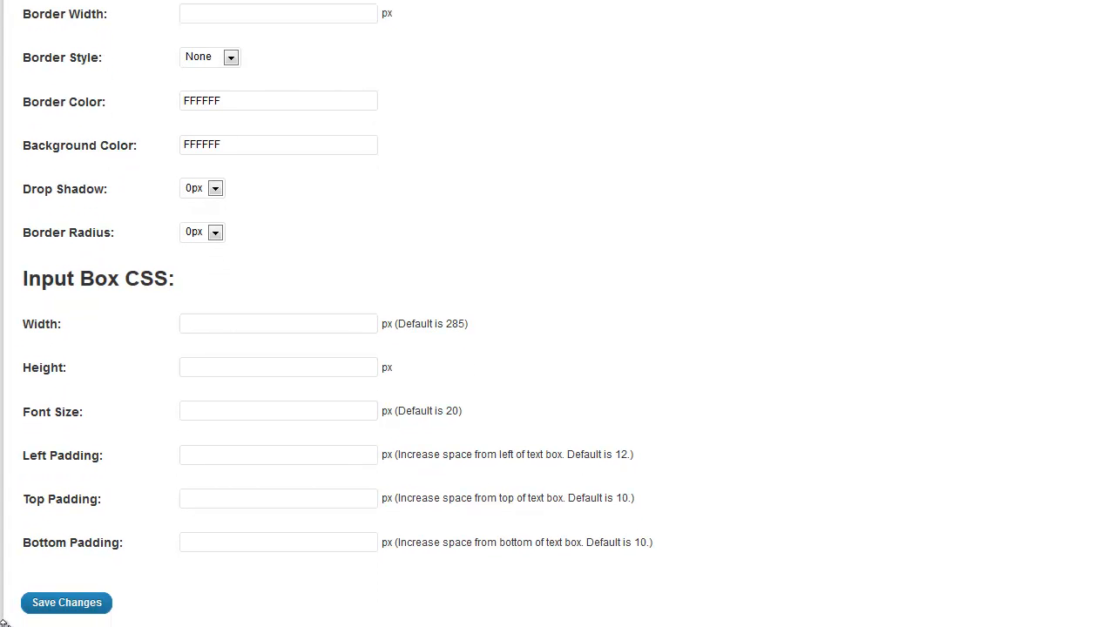
left_click(55, 603)
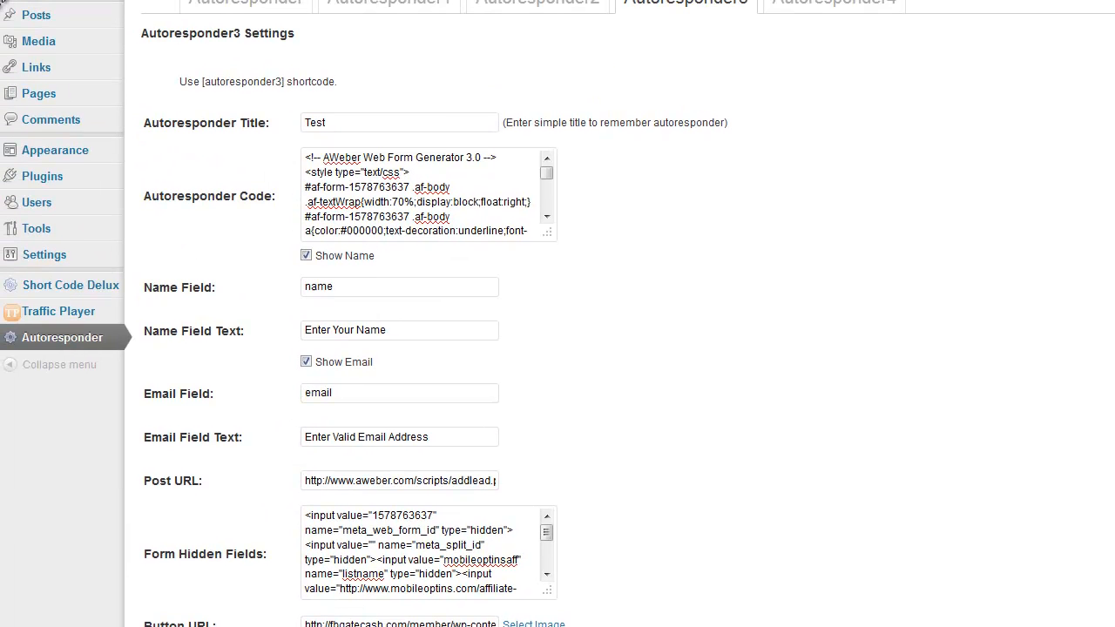
Step: Open the untitled page for editing and paste the [autoresponder3] shortcode into its empty content
left_click(38, 93)
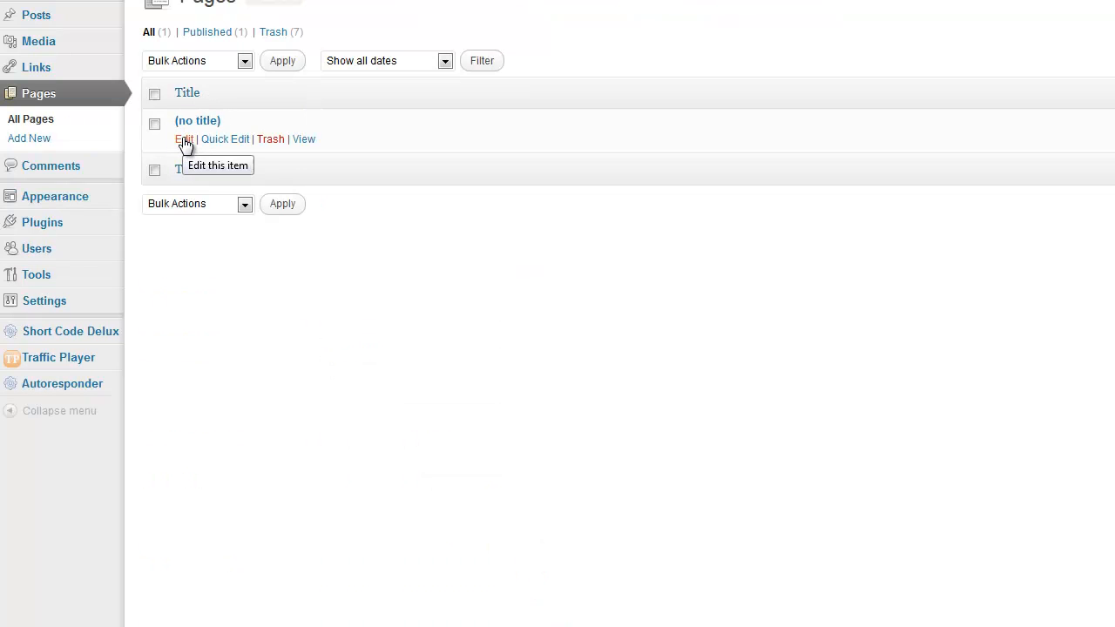
left_click(185, 142)
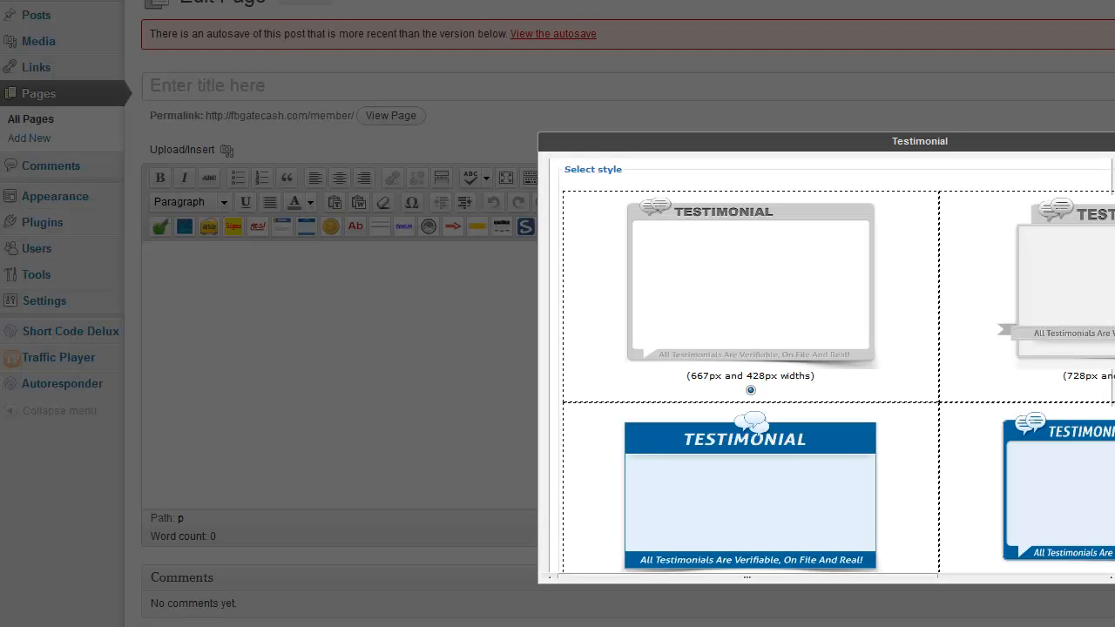
key("Escape")
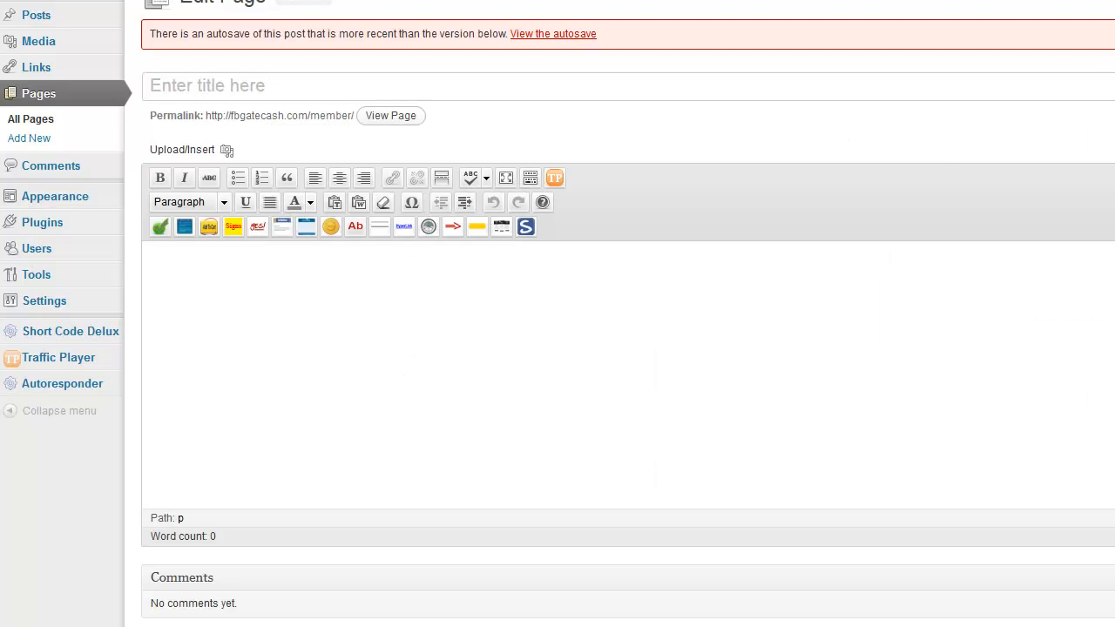
right_click(189, 261)
left_click(229, 338)
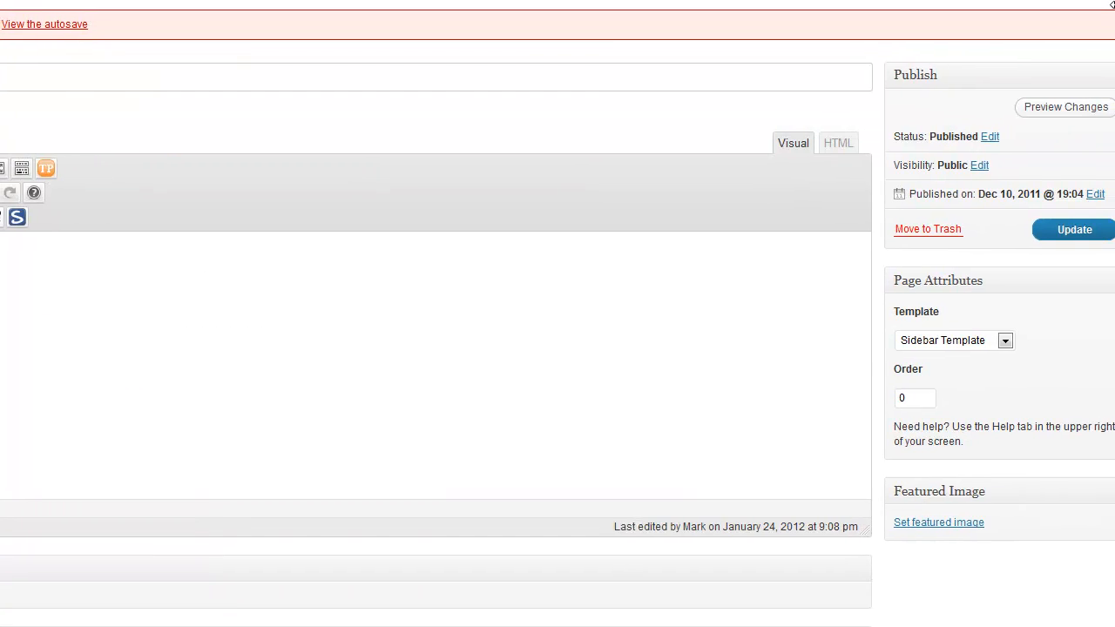
Step: Update the page and open its published view
left_click(1069, 232)
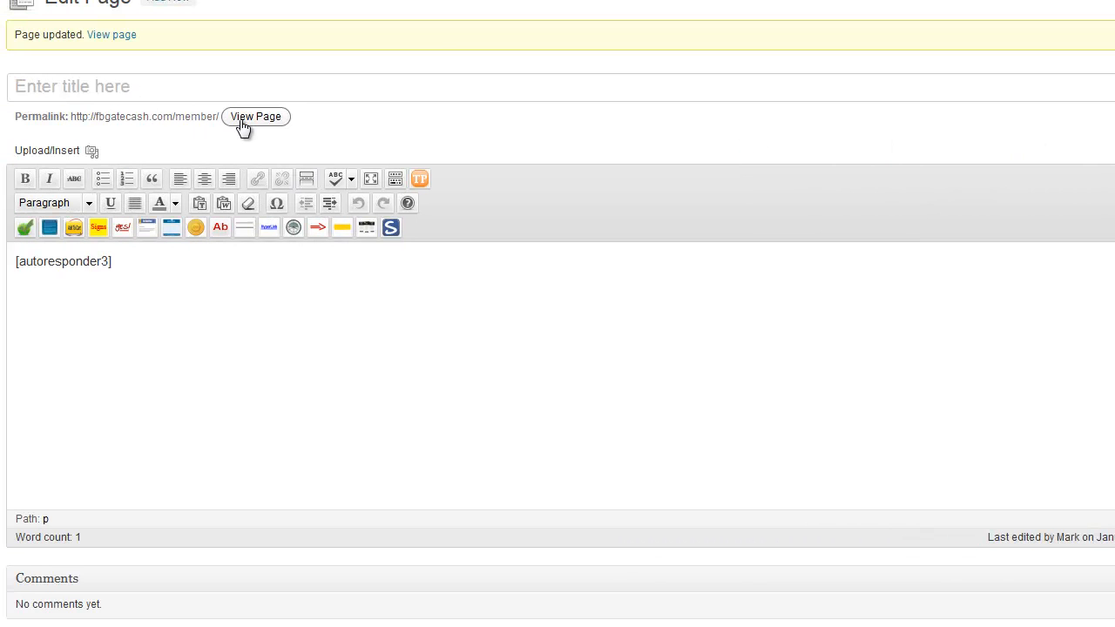
right_click(243, 122)
left_click(268, 131)
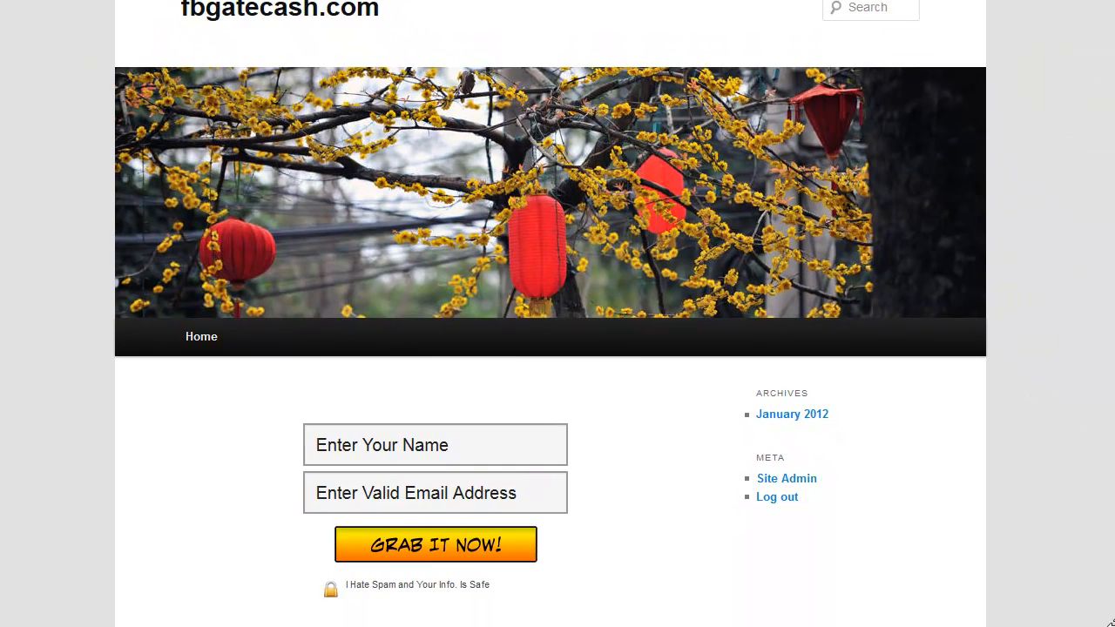
Step: Test the name and email fields of the published opt-in form and inspect its button and spam message
left_click(494, 451)
left_click(496, 491)
left_click(496, 454)
left_click(512, 484)
left_click(631, 485)
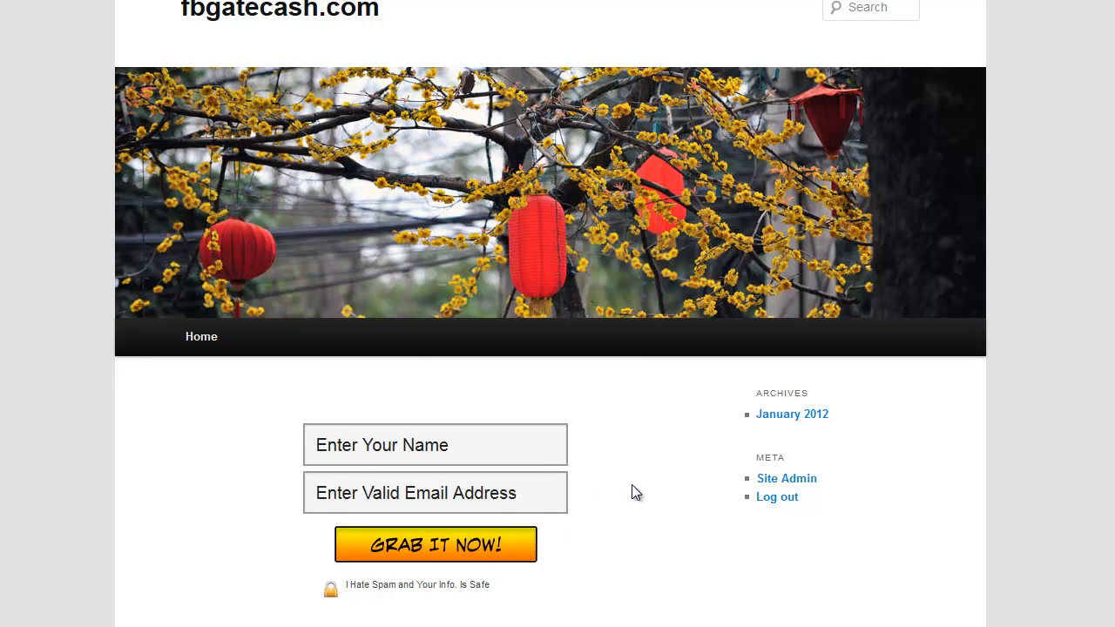
left_click(540, 499)
left_click(465, 451)
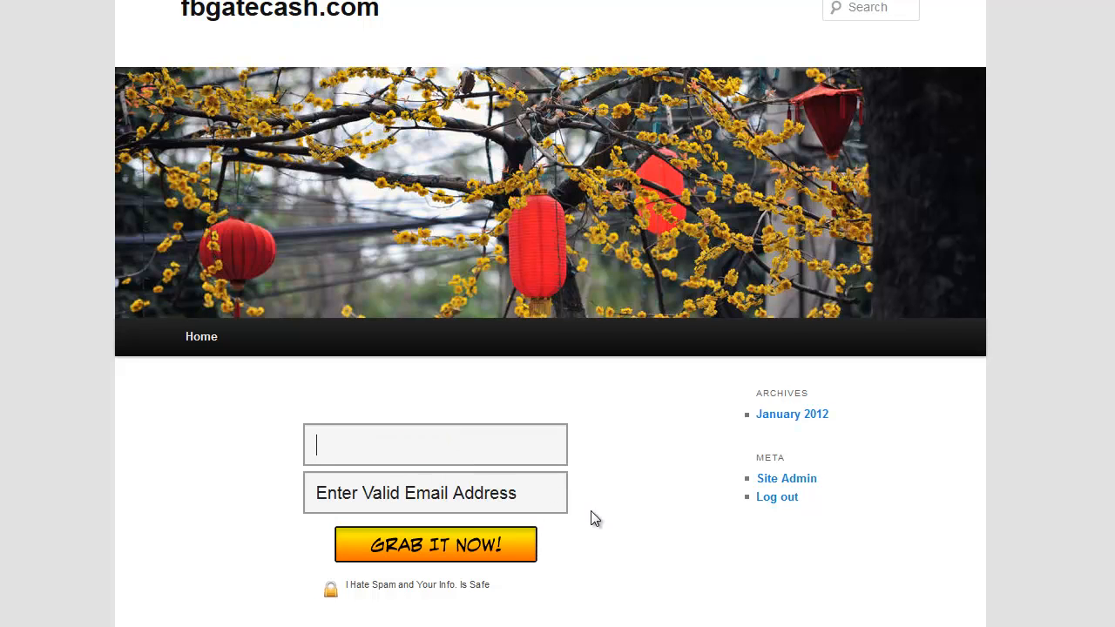
left_click(659, 496)
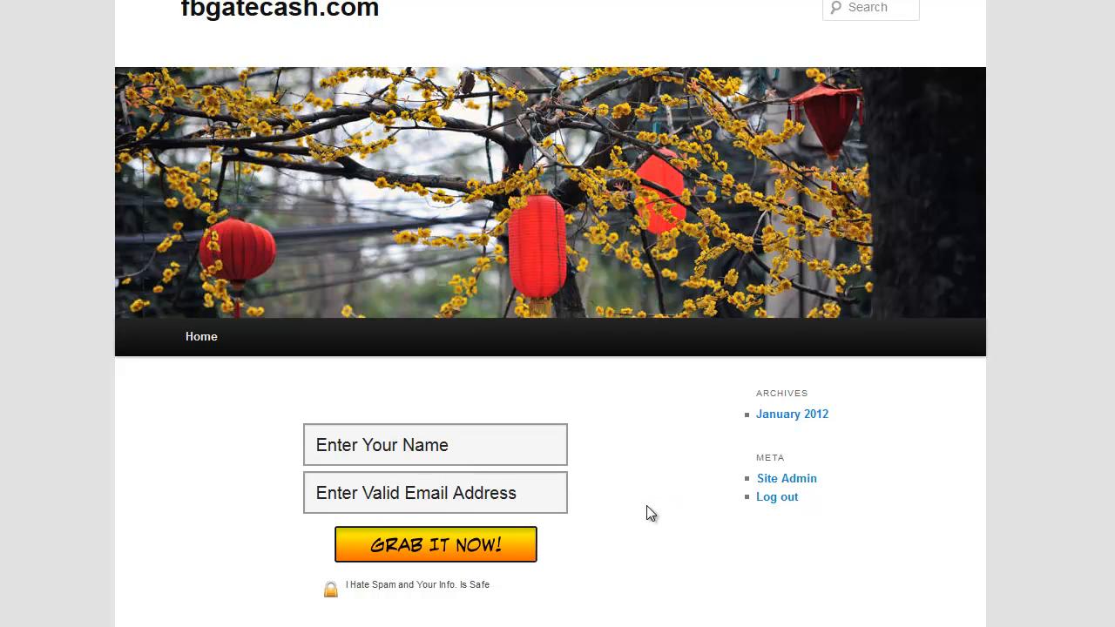
scroll(650, 514, "down", 1)
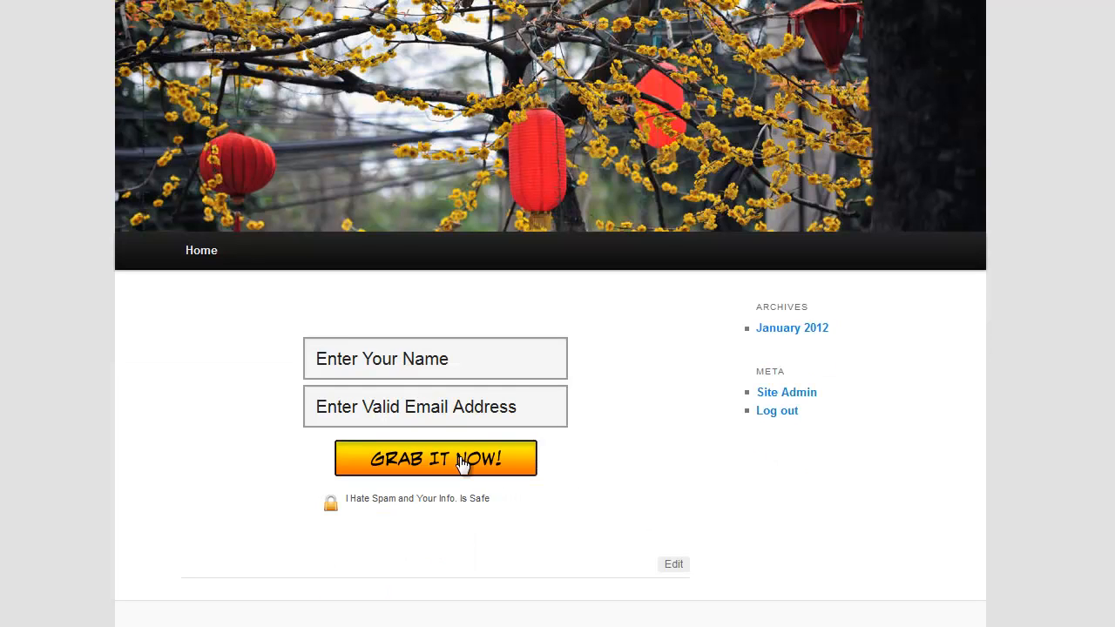
left_click_drag(493, 500, 402, 500)
left_click(387, 500)
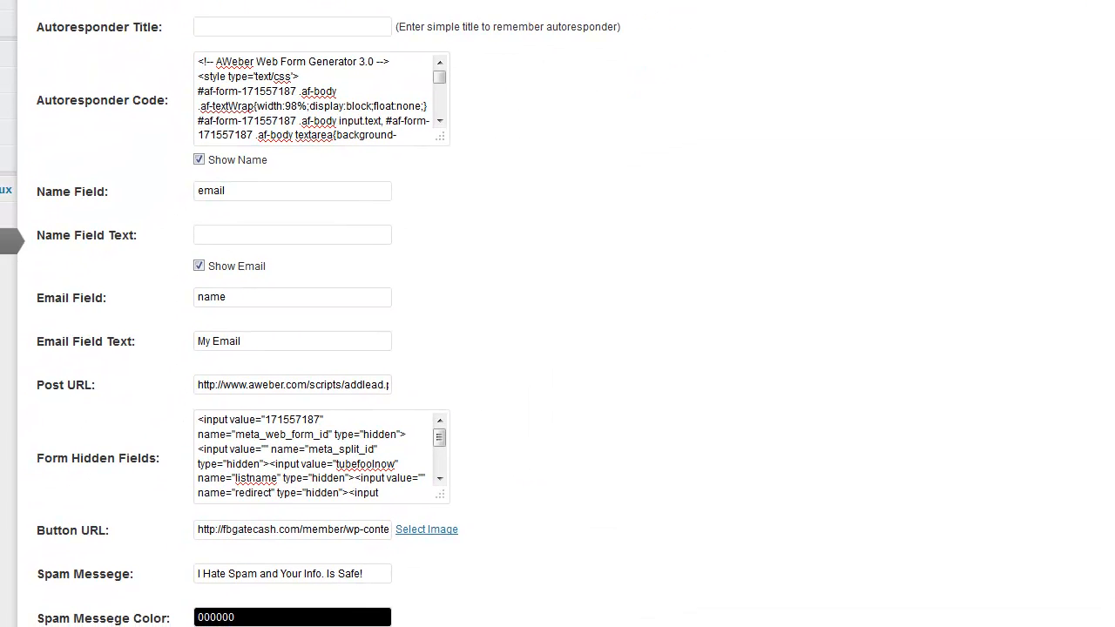
Step: Review the header settings of the first Autoresponder form, and compare the Autoresponder3 settings with the published page
scroll(311, 314, "down", 4)
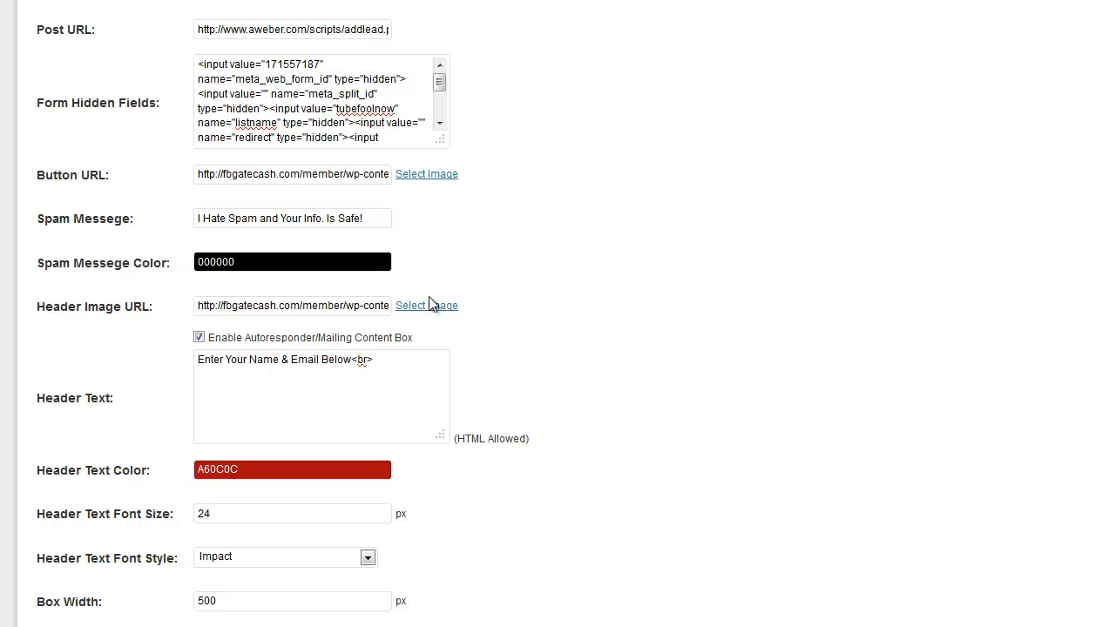
scroll(433, 307, "up", 4)
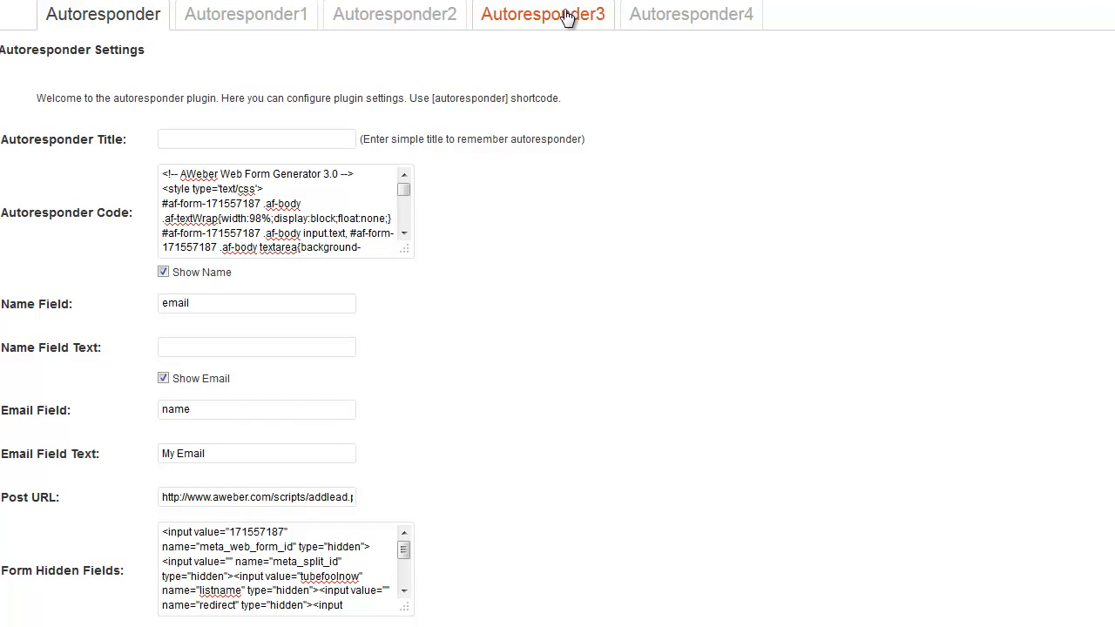
left_click(568, 16)
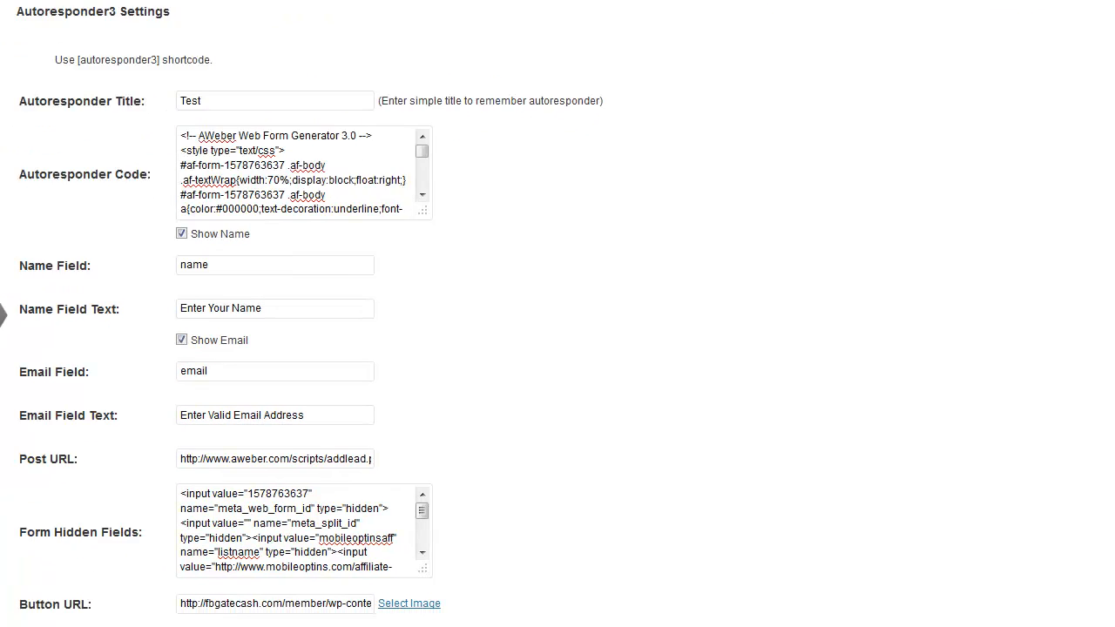
scroll(287, 348, "down", 5)
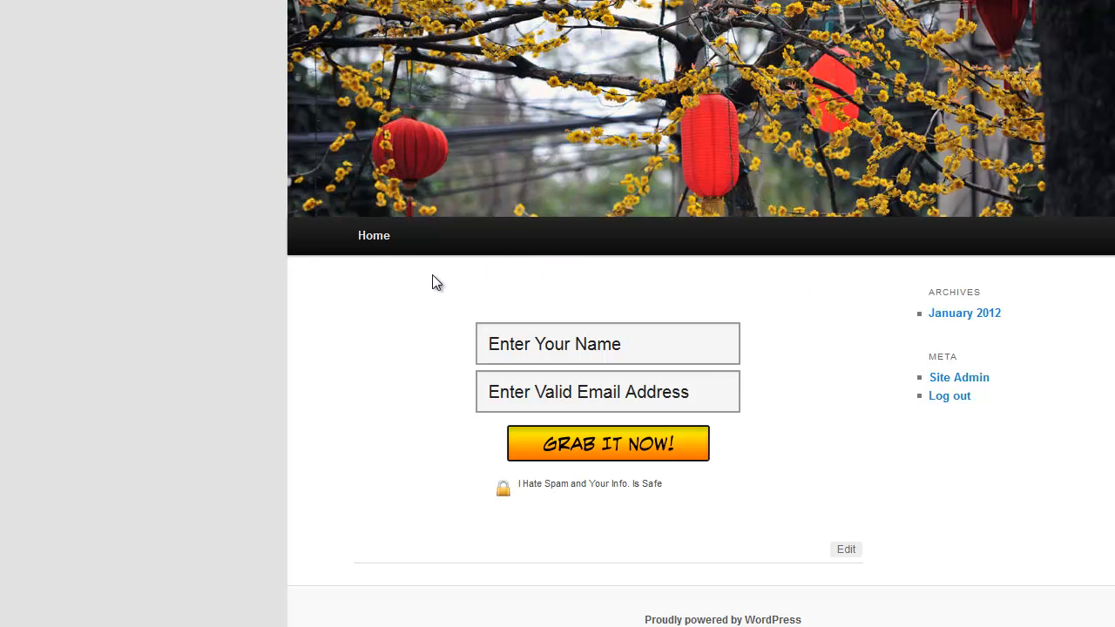
key("ctrl+Tab")
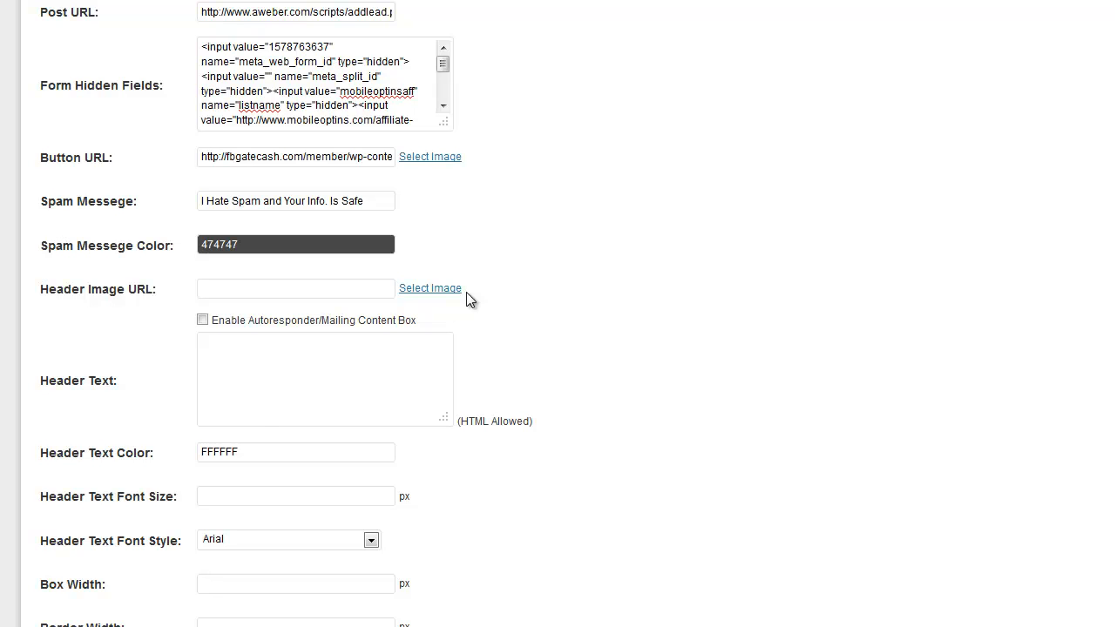
Step: Apply the "FREE REPORT" image with the circled arrows as the Autoresponder3 form's header image
left_click(420, 289)
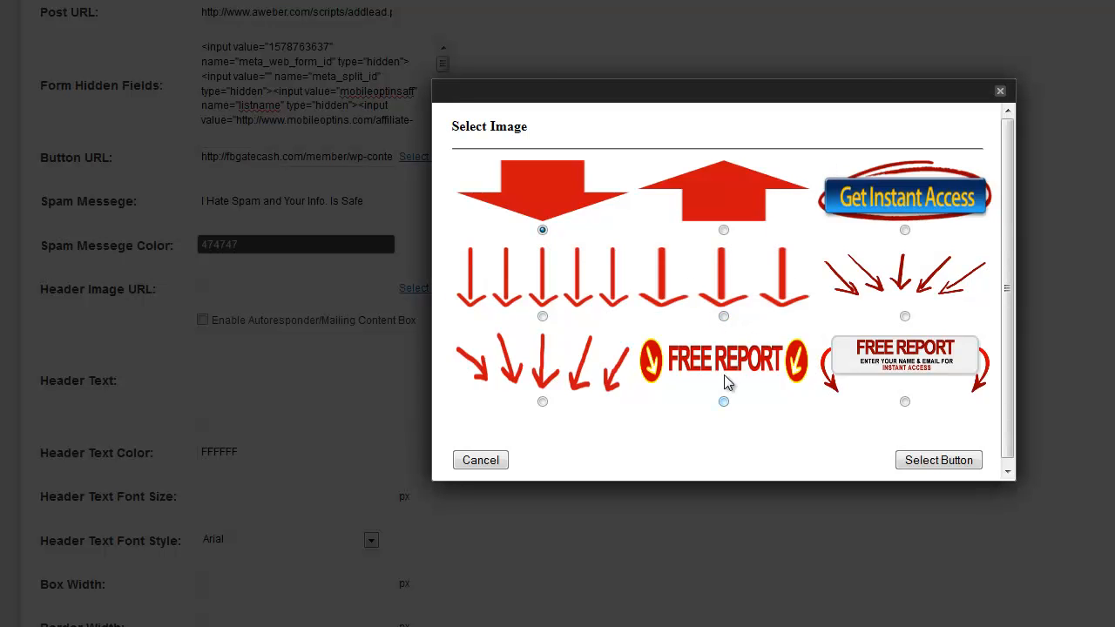
left_click(724, 403)
left_click(929, 461)
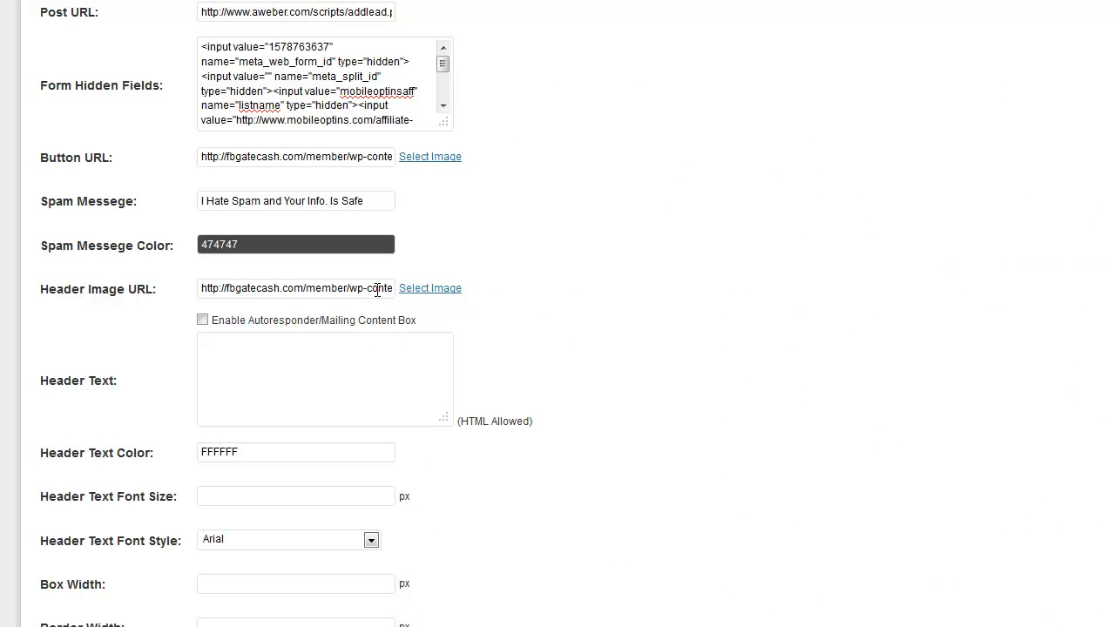
Step: Reopen the header image selection, switch to FlashFXP and examine the files in the plugin's images/headerimage folder on the server
left_click(429, 293)
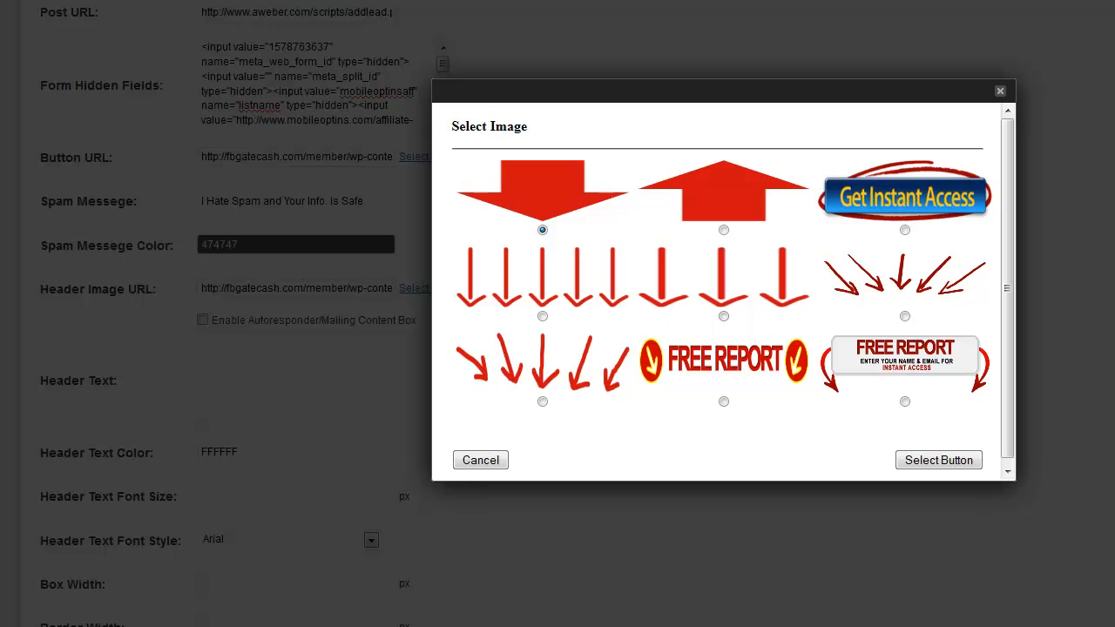
key("alt+Tab")
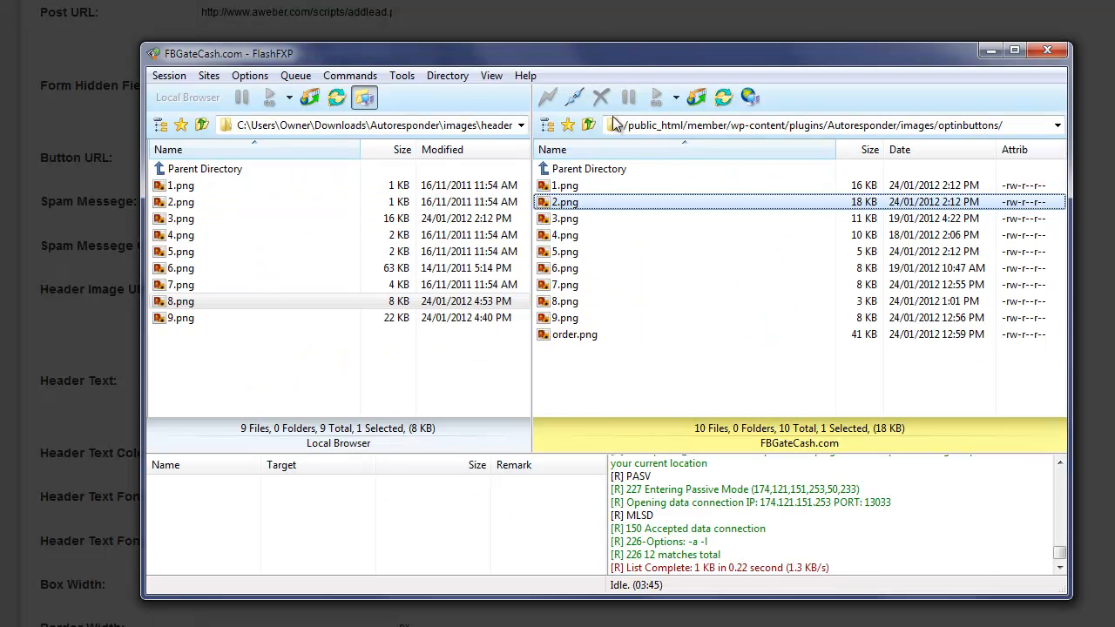
double_click(621, 171)
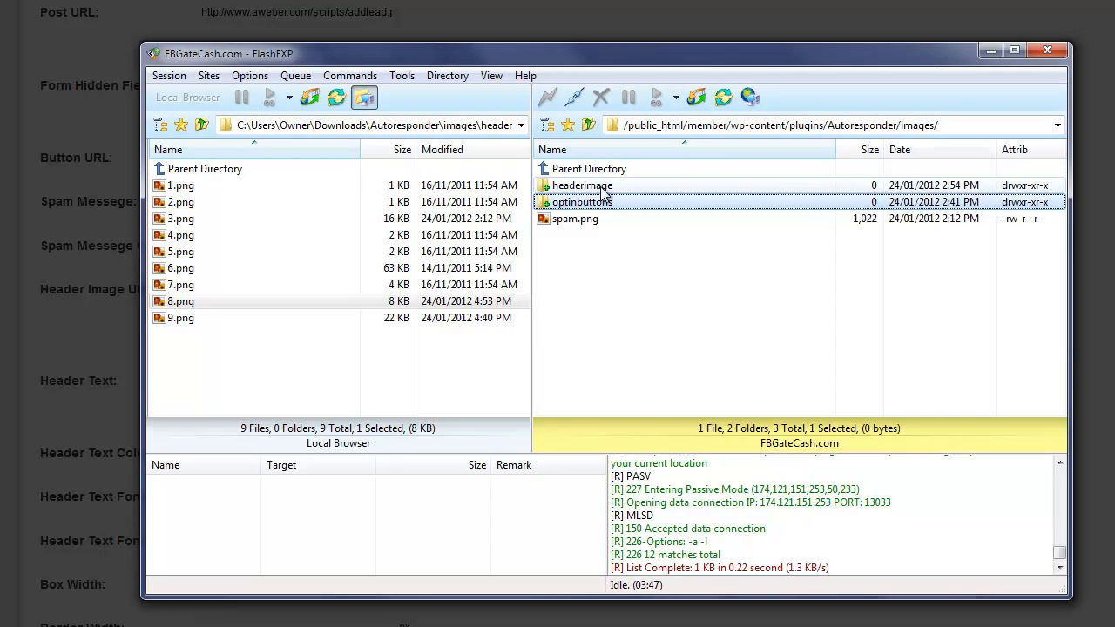
left_click(628, 186)
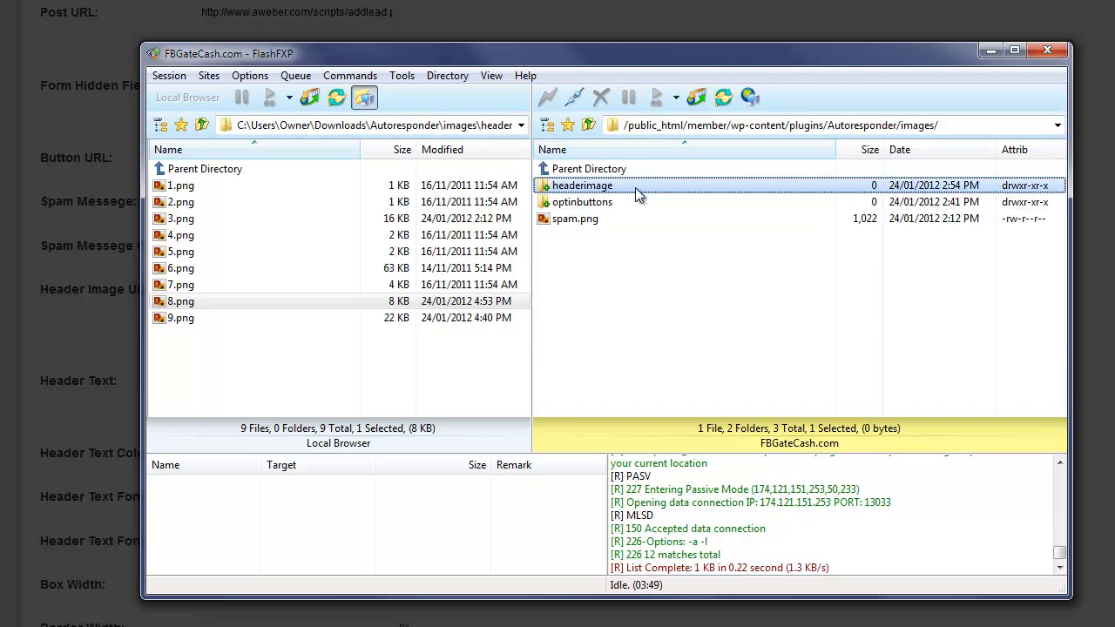
double_click(638, 187)
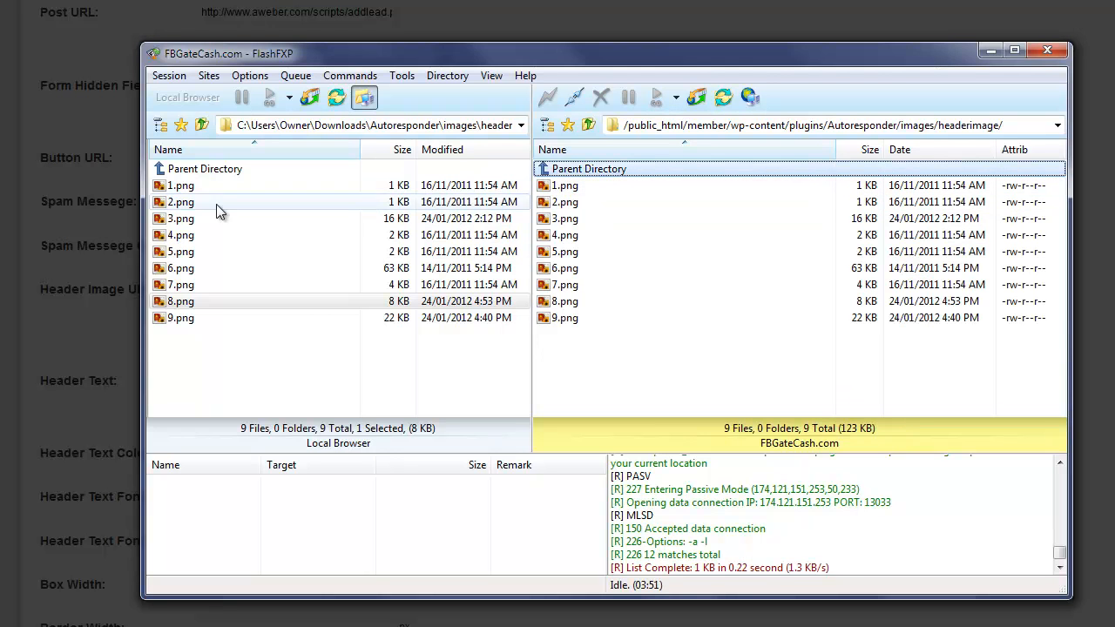
double_click(201, 169)
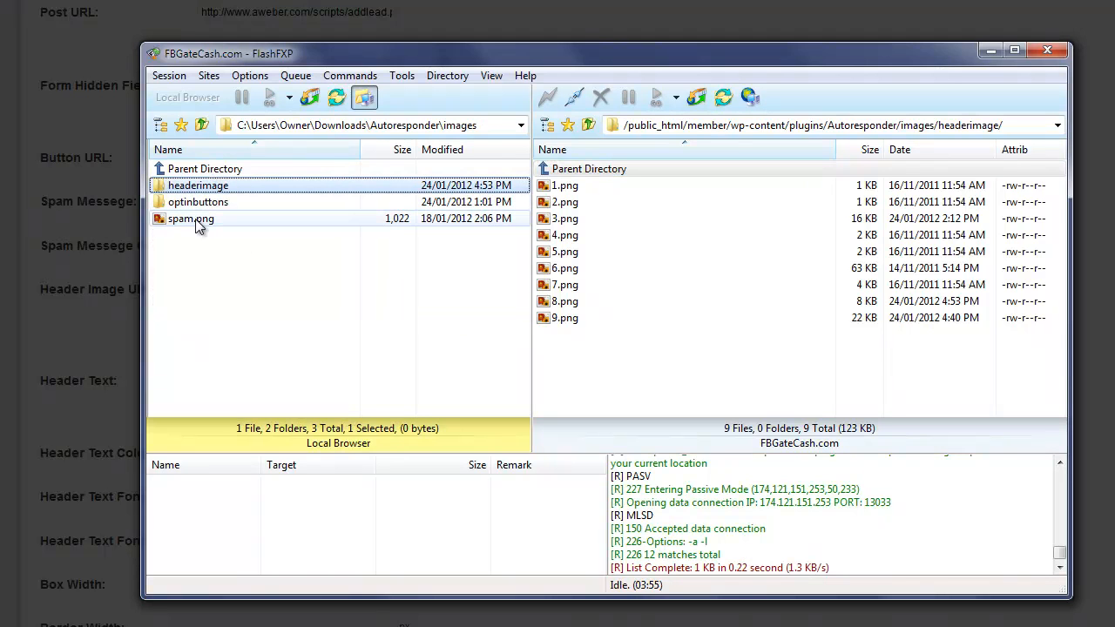
left_click(577, 187)
left_click(575, 204)
left_click(577, 252)
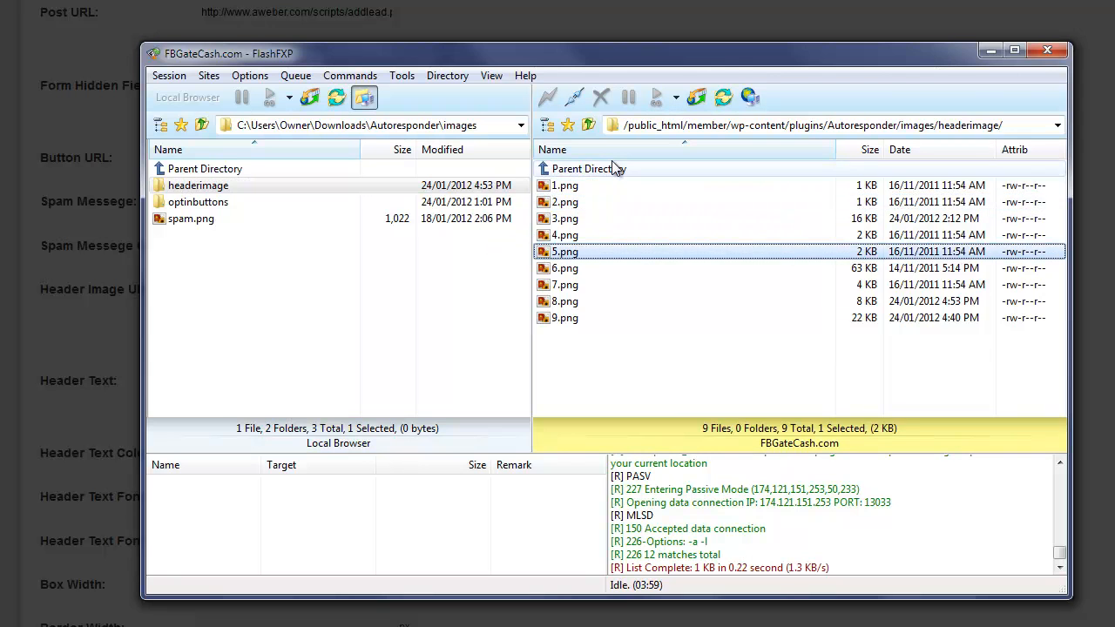
Step: Leave the server's headerimage folder, return to the browser and apply the "FREE REPORT" image with circled arrows as the form's header
double_click(615, 168)
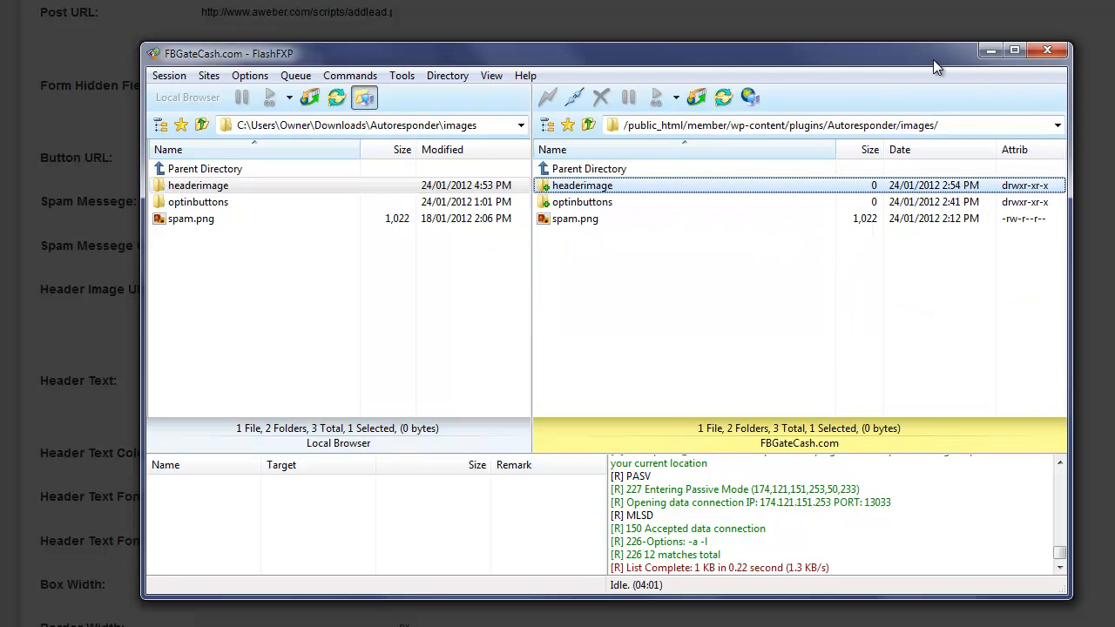
left_click(988, 50)
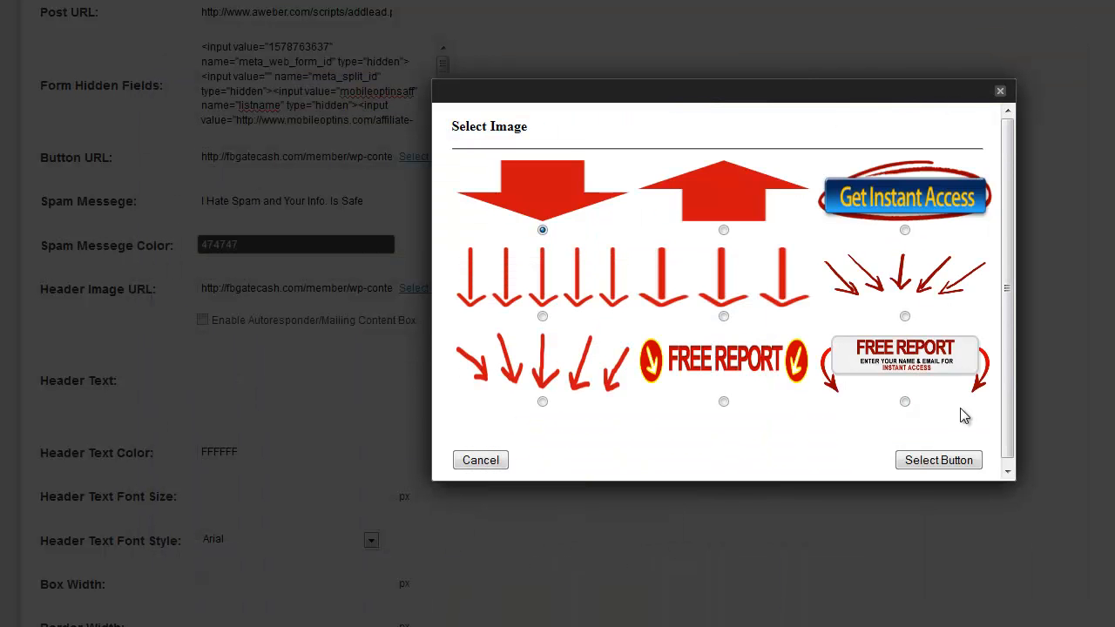
left_click(724, 402)
left_click(938, 461)
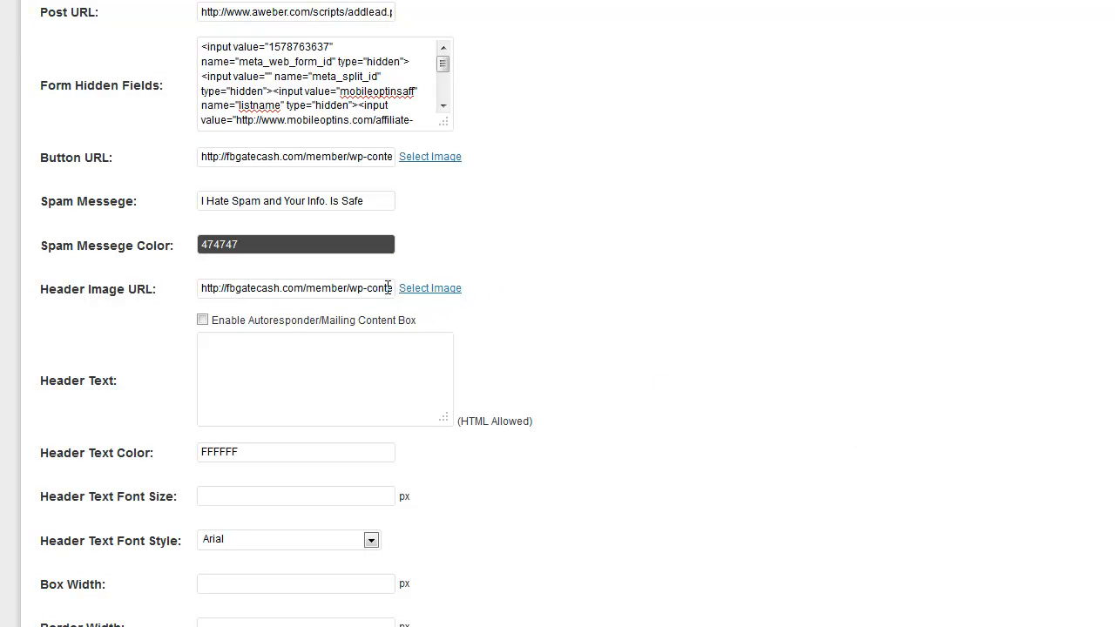
left_click(201, 288)
left_click_drag(201, 288, 338, 288)
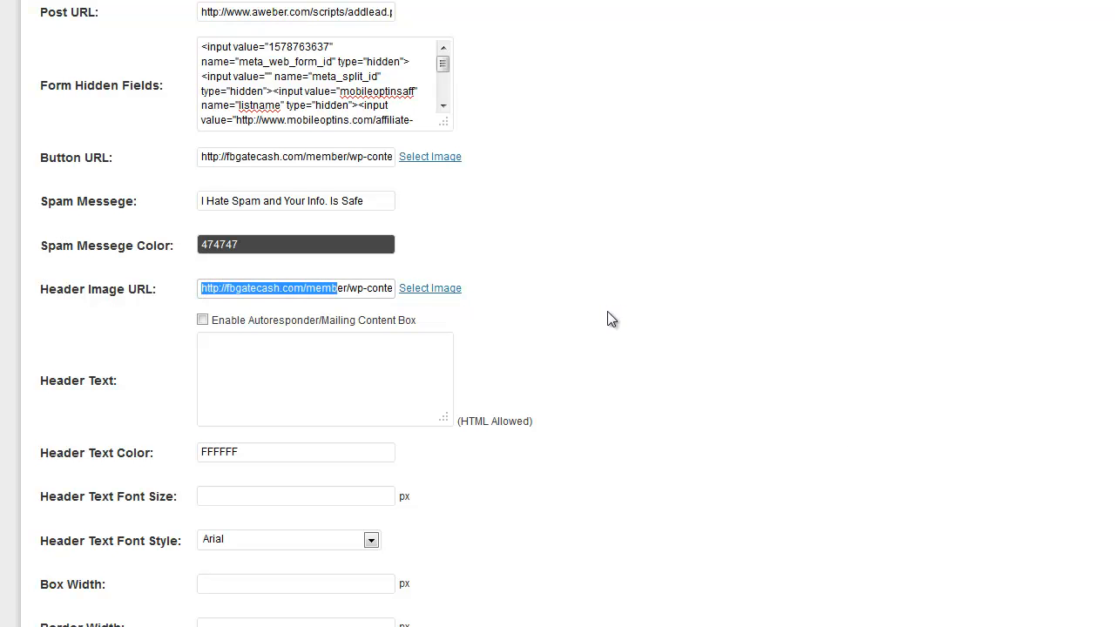
scroll(583, 401, "down", 3)
scroll(582, 401, "up", 3)
left_click(655, 288)
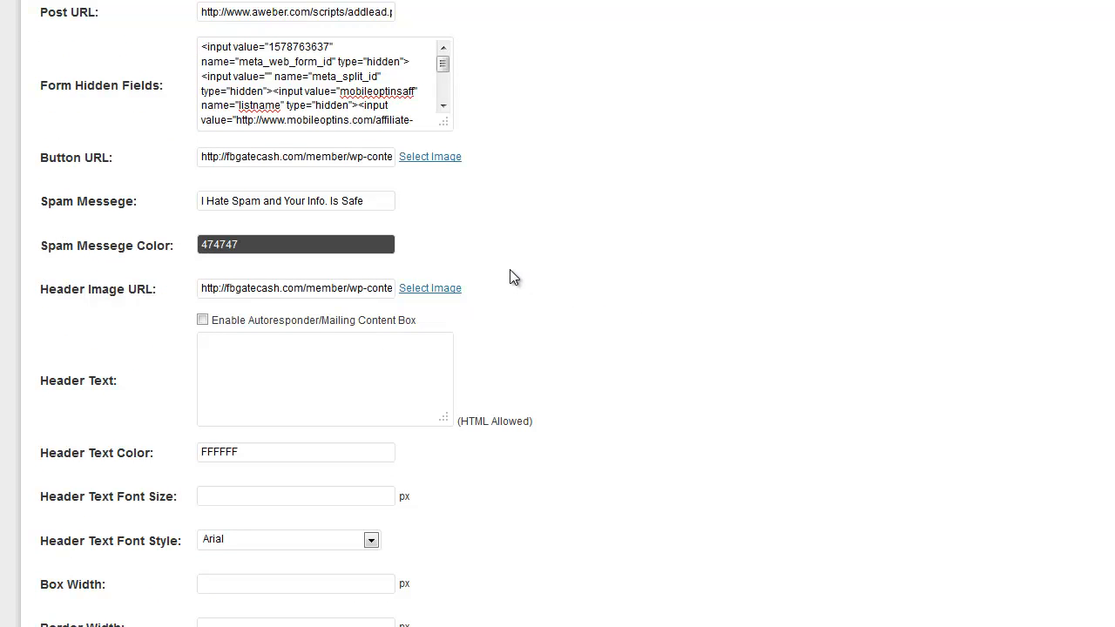
Step: Save the Autoresponder3 settings and reload the published opt-in page
scroll(610, 352, "down", 6)
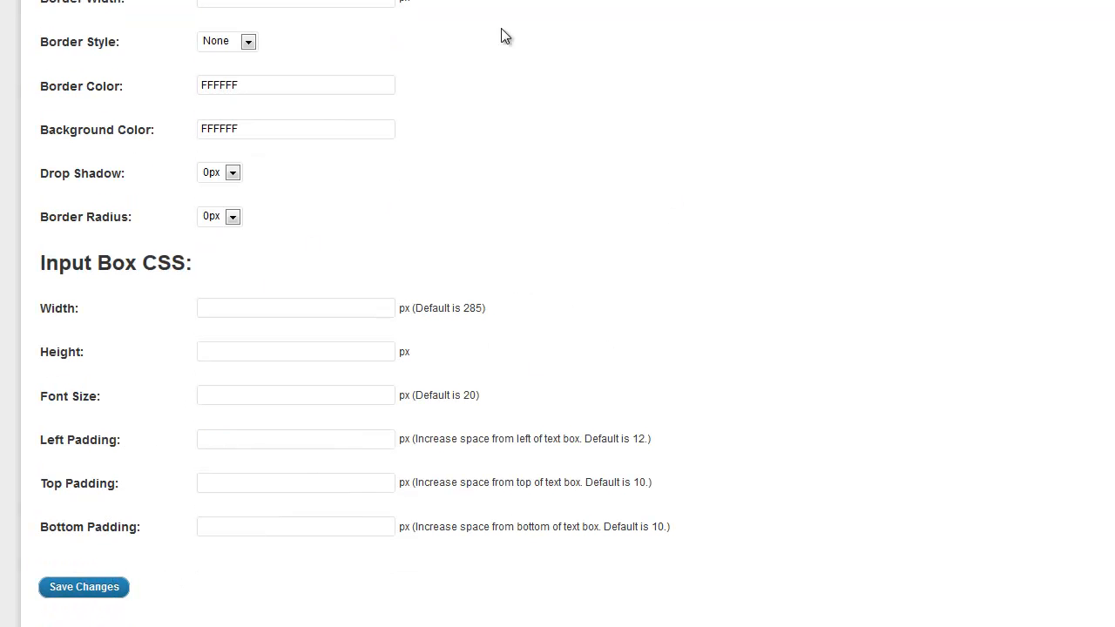
key("ctrl+Tab")
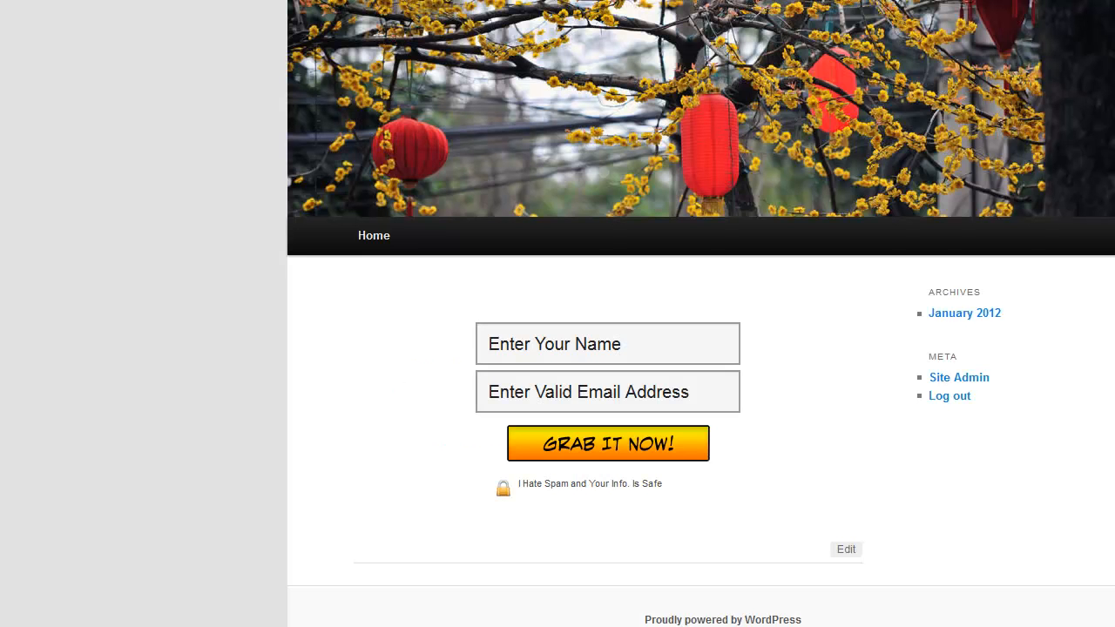
key("F5")
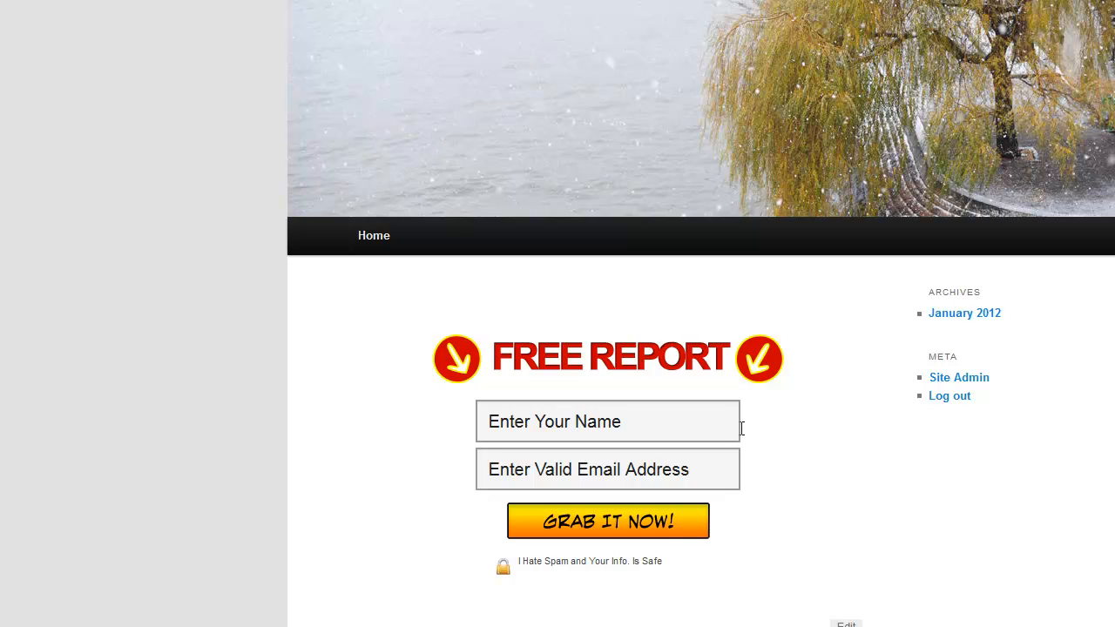
Step: Test how the name and email fields beneath the published form's header image respond when focused
left_click(624, 422)
key("Tab")
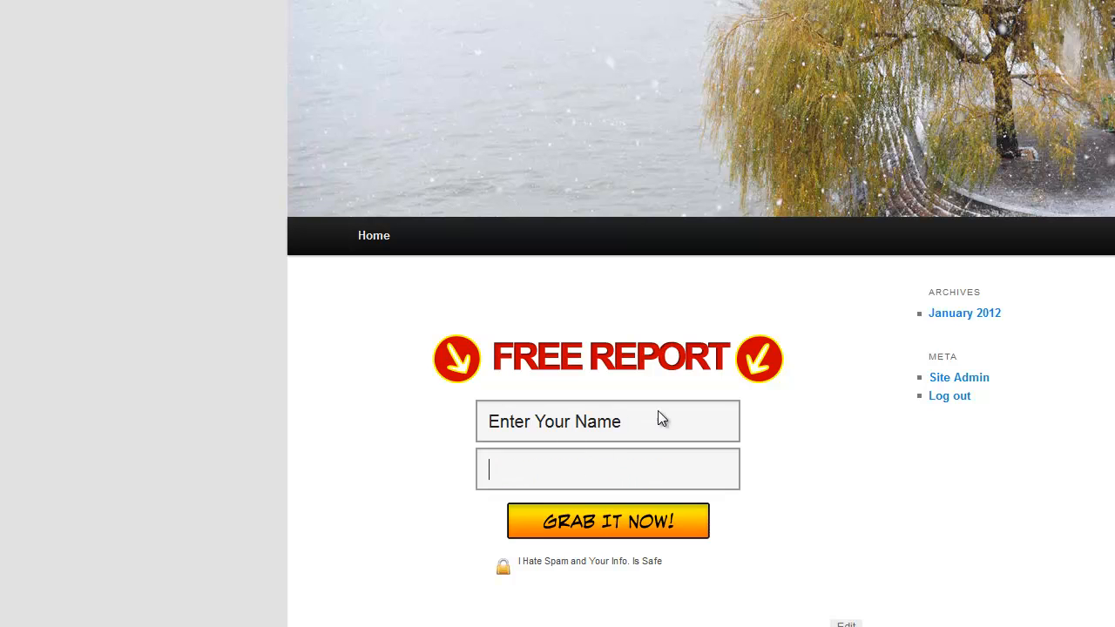
left_click(809, 364)
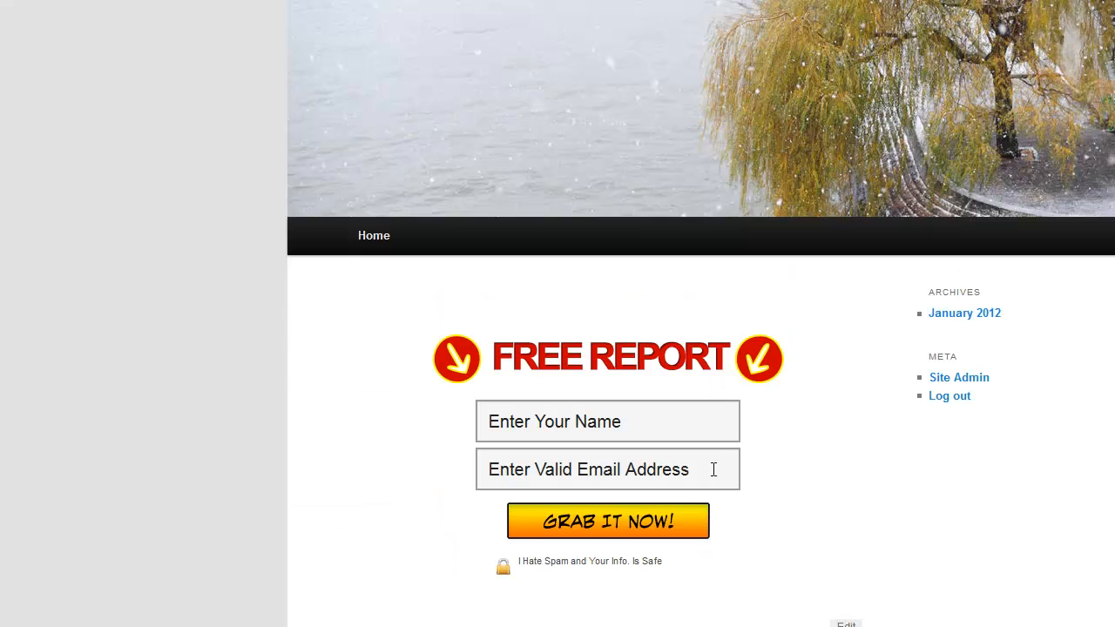
Step: Enable the Autoresponder/Mailing Content Box for Autoresponder3 and enter "Enter Your Name & Email Below<br>" as its header text
scroll(821, 507, "down", 2)
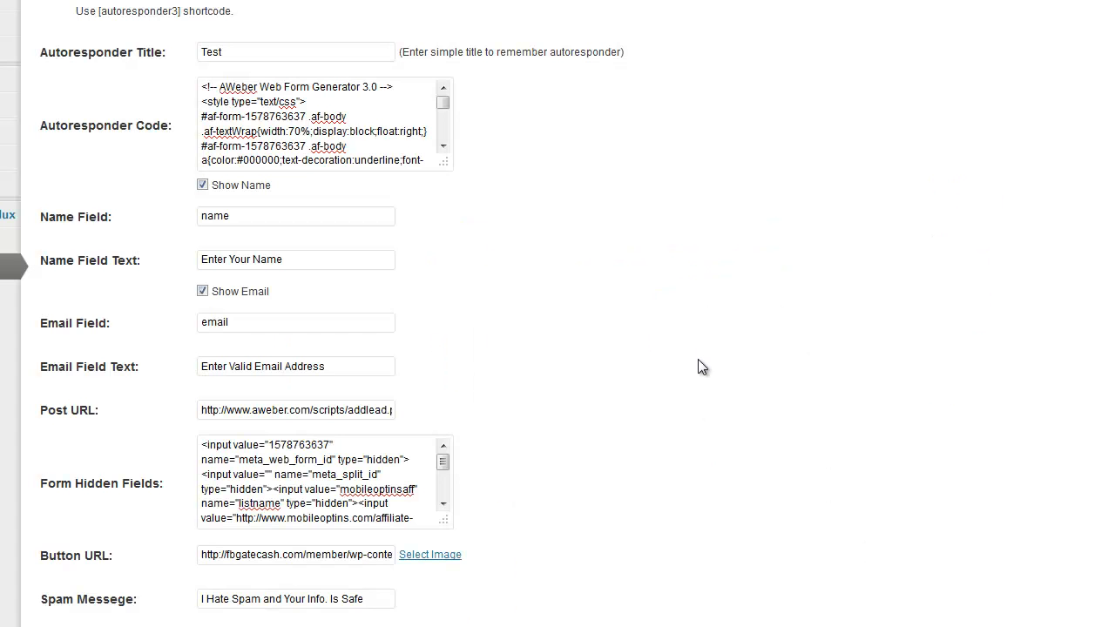
scroll(698, 359, "down", 5)
scroll(698, 360, "down", 7)
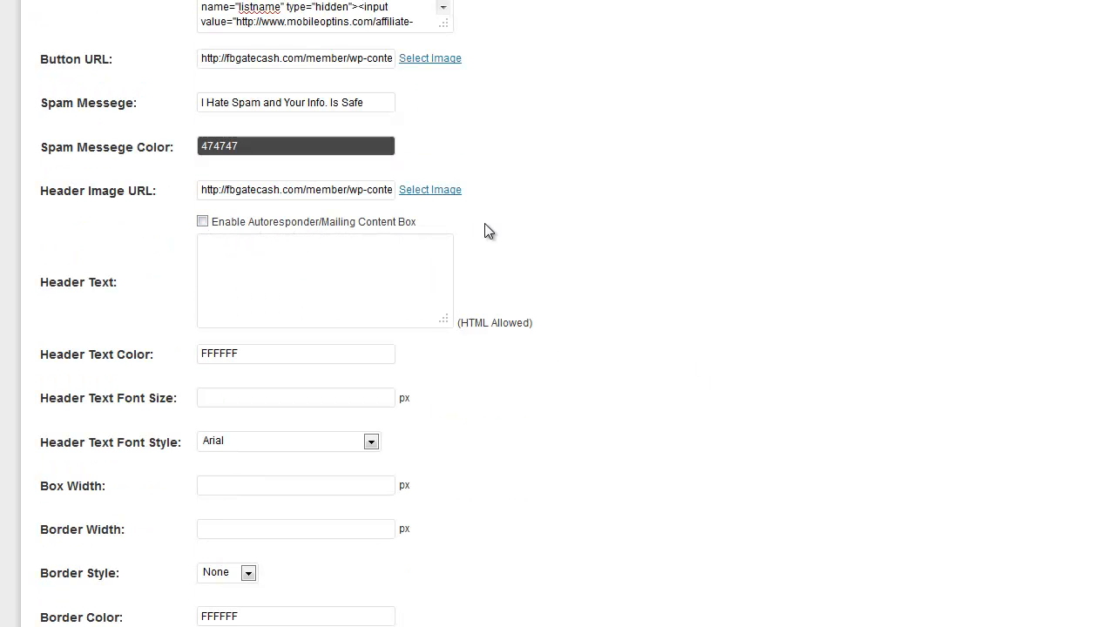
left_click(223, 248)
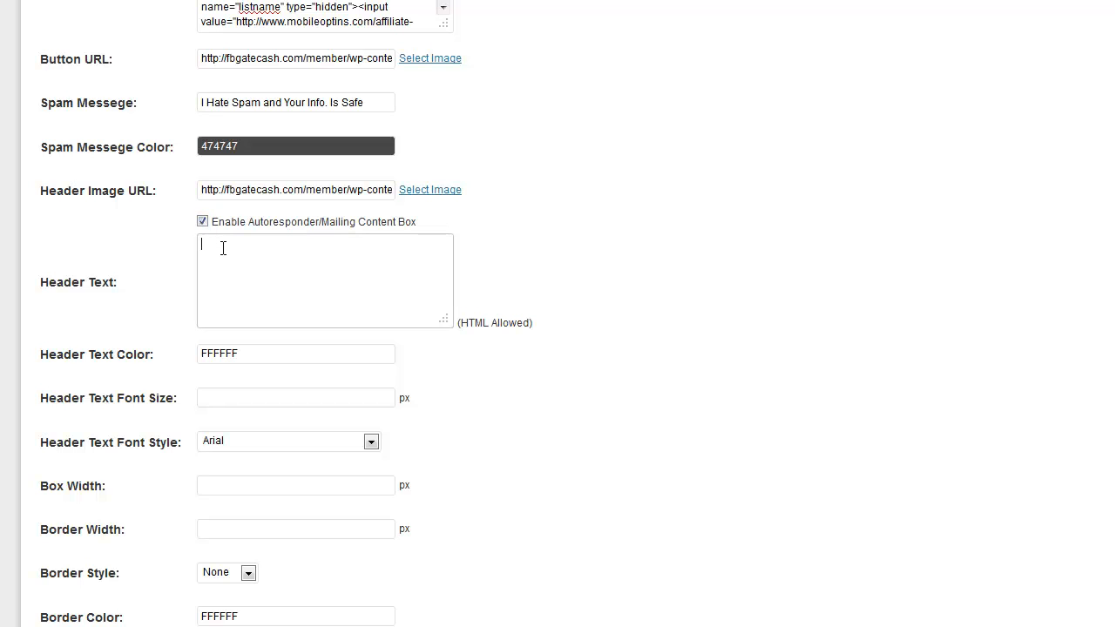
type("Enter Your Name & Email Below")
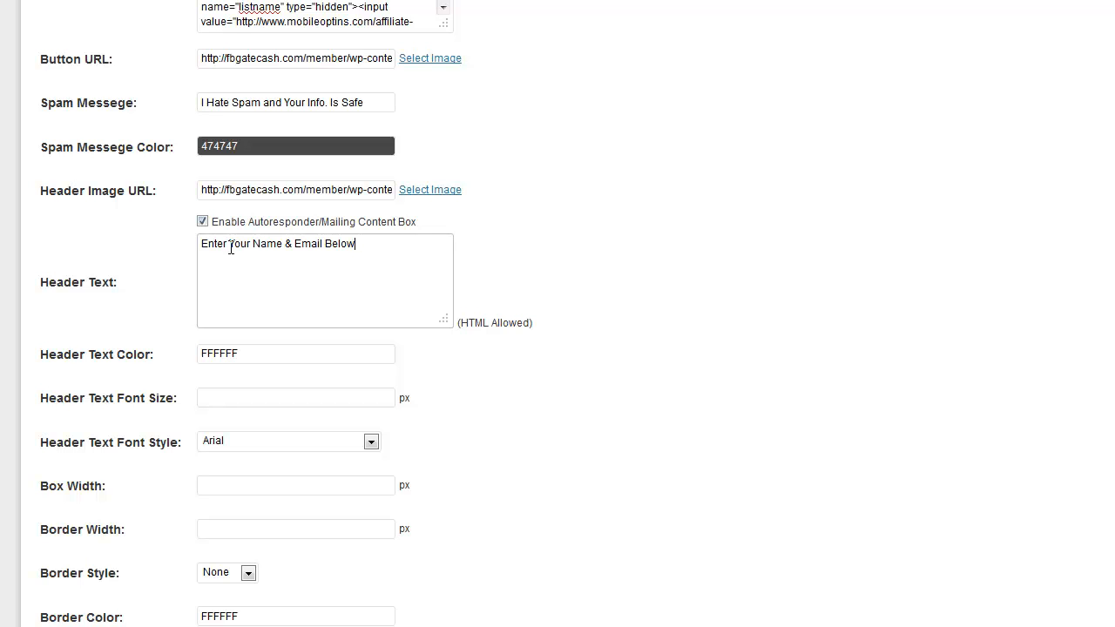
type(")")
key("BackSpace")
type("<br<")
key("BackSpace")
type(">")
Step: Set the content box's header text color to black, 000000
left_click(240, 354)
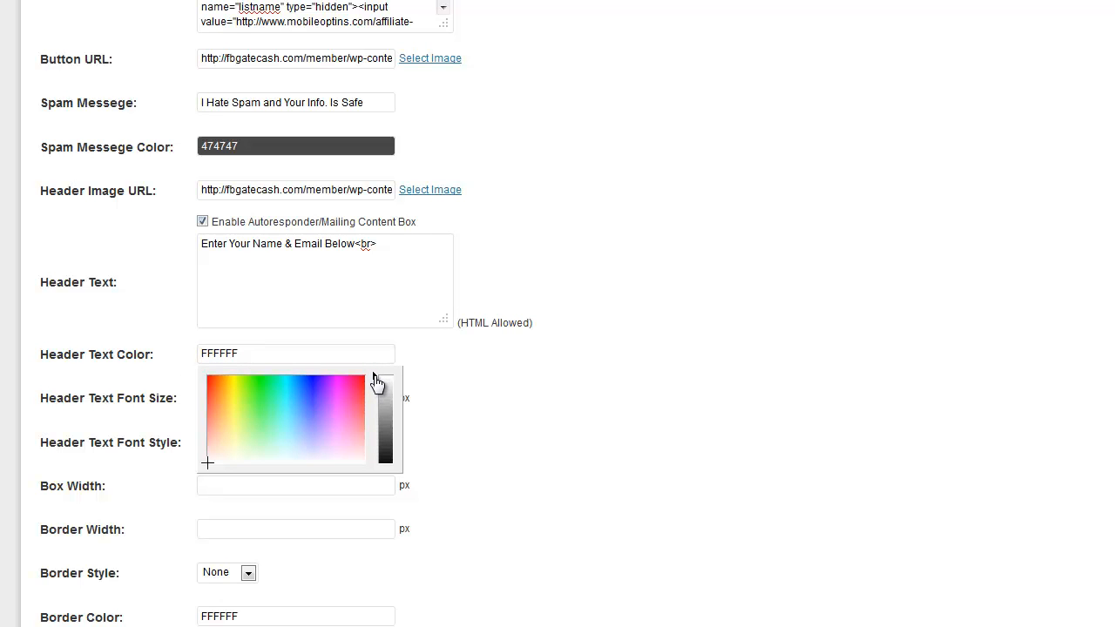
left_click_drag(377, 383, 384, 474)
left_click(550, 449)
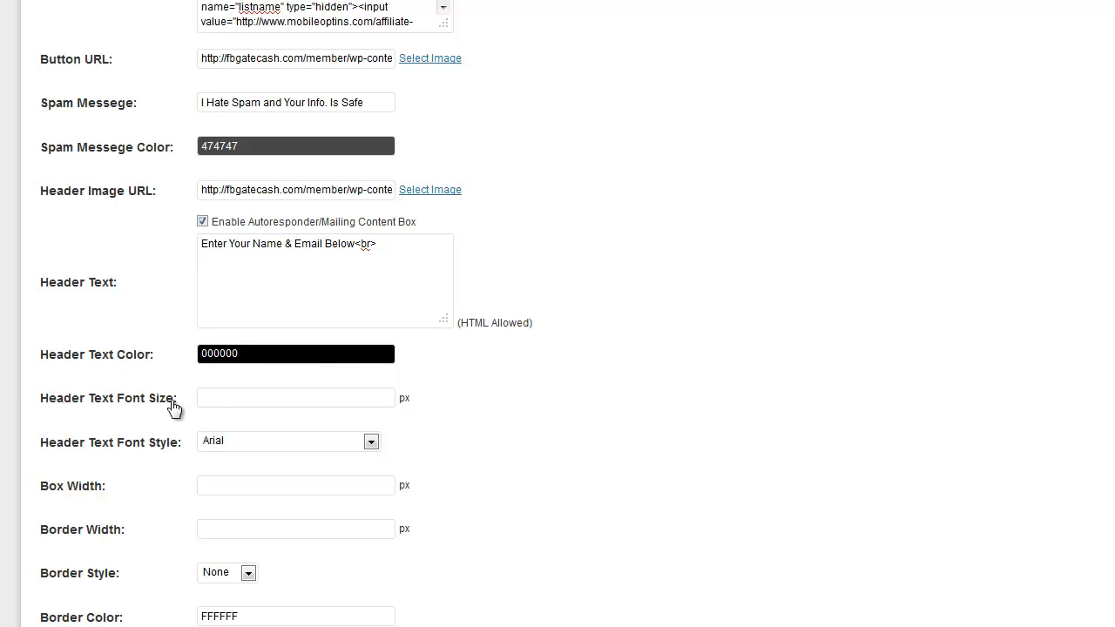
Step: Set the header text font size to 24 px and its font style to Ahoma,Arial,Helvetica,Sans-serif
left_click_drag(377, 247, 217, 246)
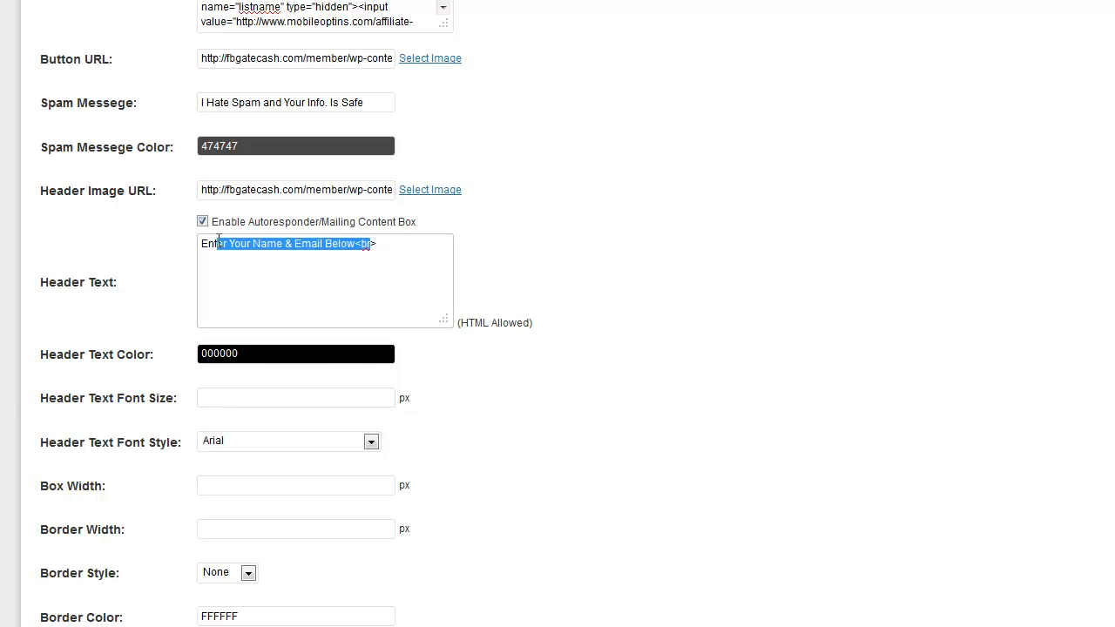
left_click(246, 396)
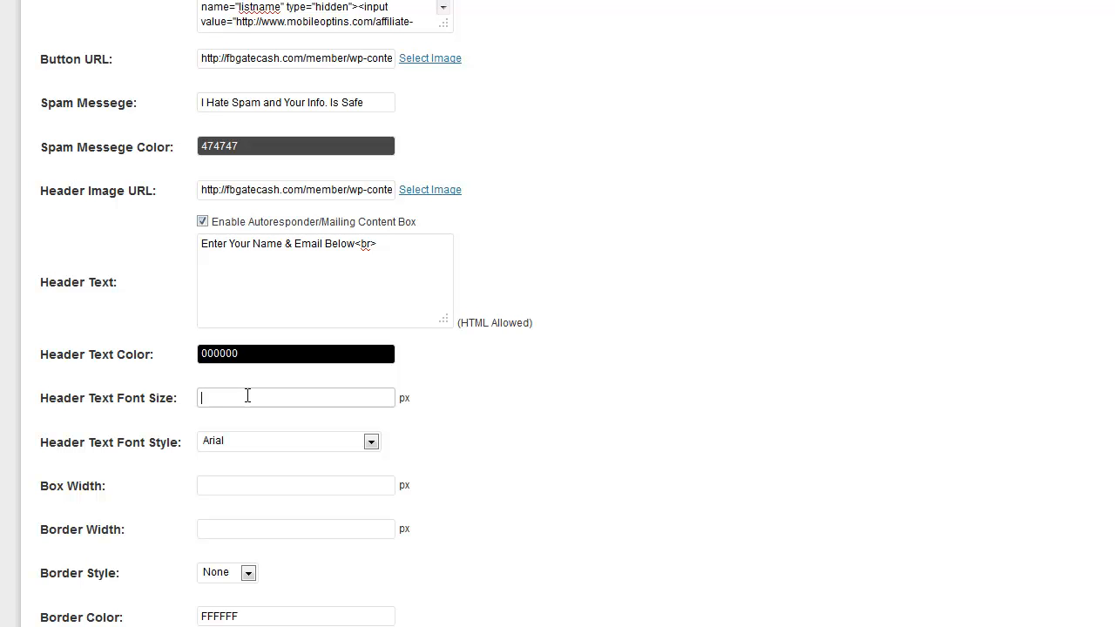
type("24")
left_click(498, 399)
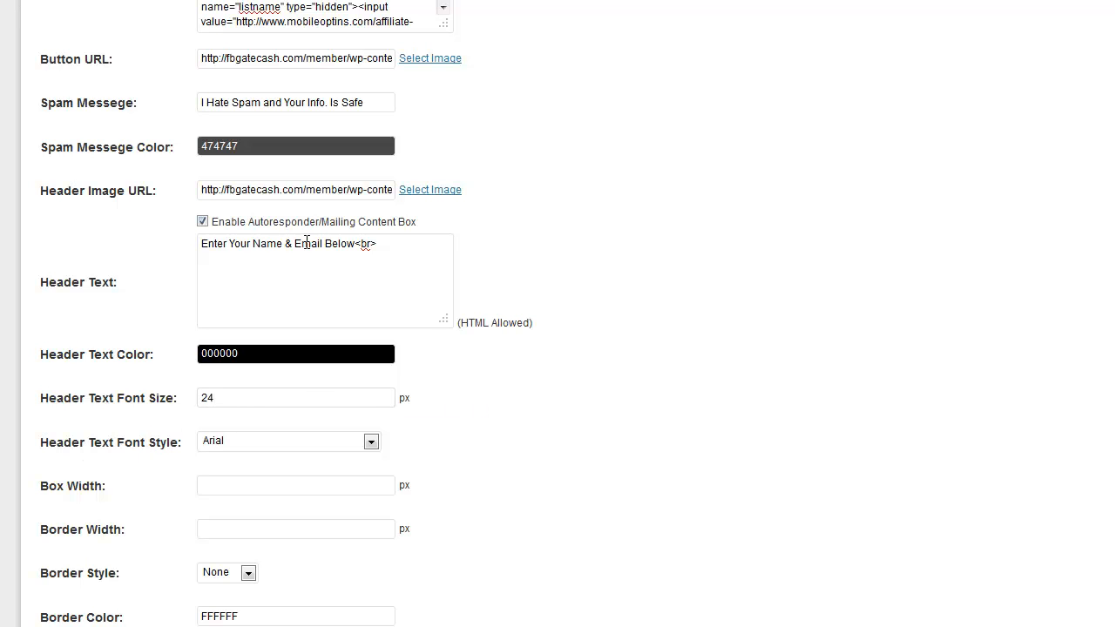
left_click(371, 443)
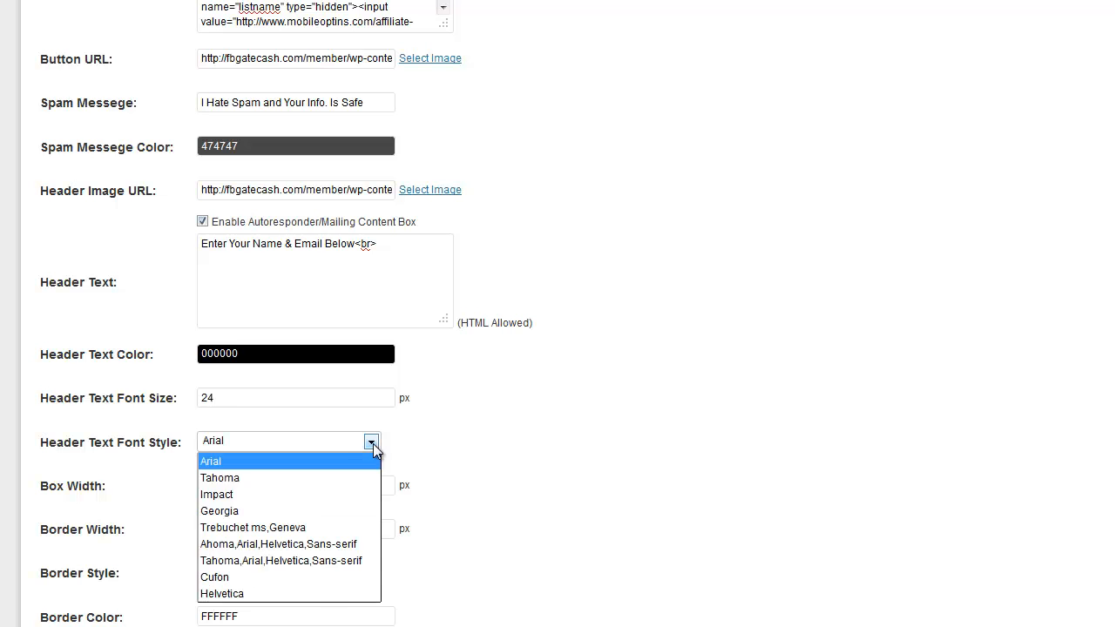
left_click(298, 543)
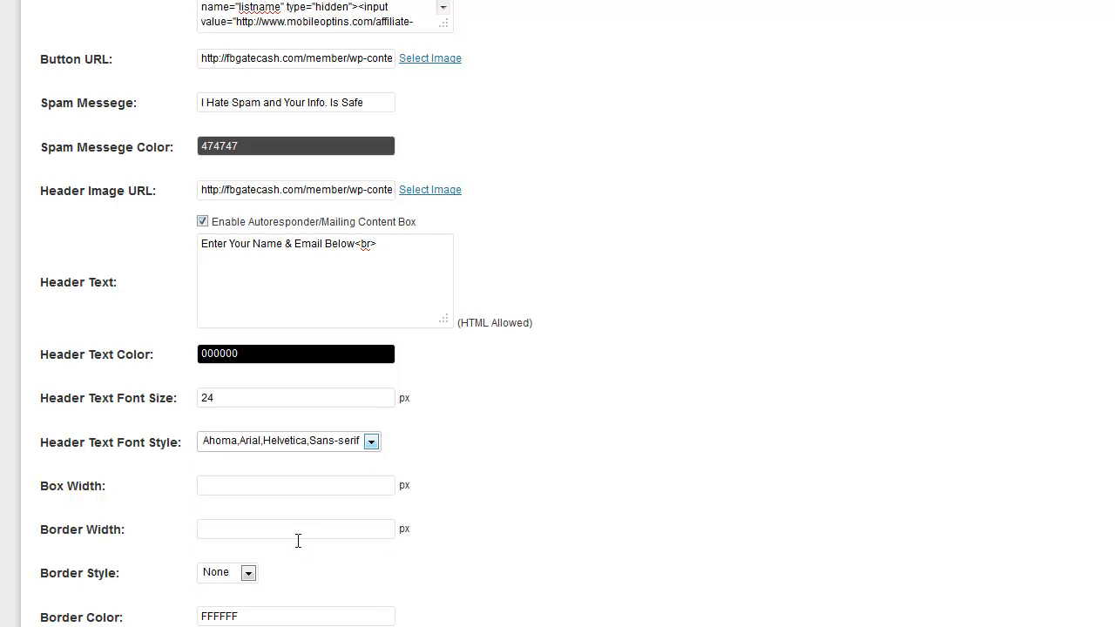
Step: Set the content box's width to 500 px
scroll(391, 478, "down", 1)
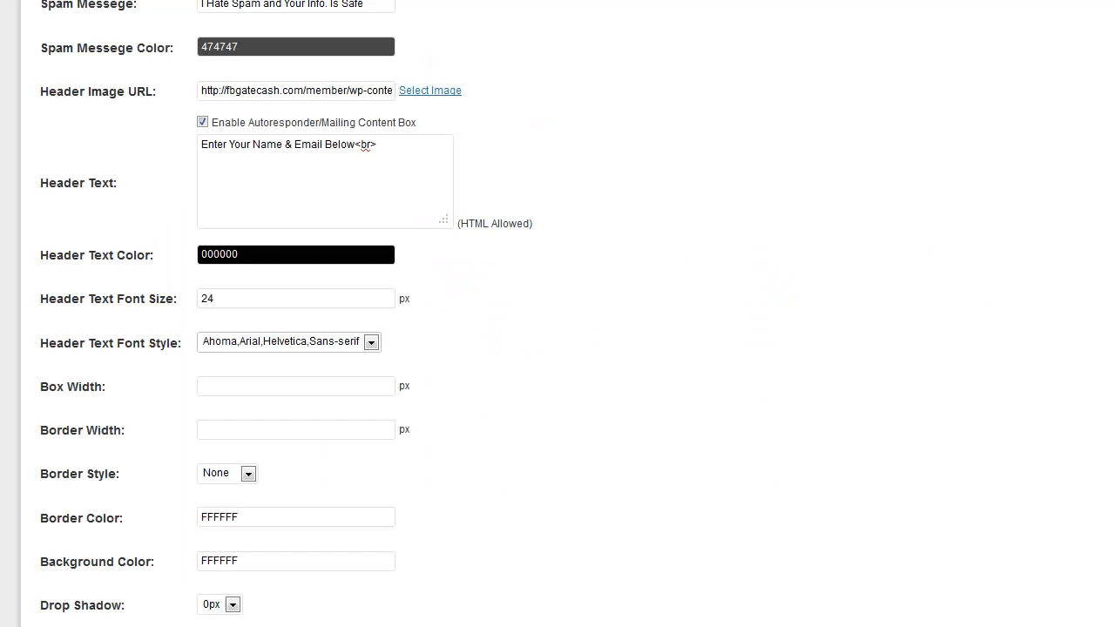
scroll(479, 366, "down", 1)
left_click(248, 288)
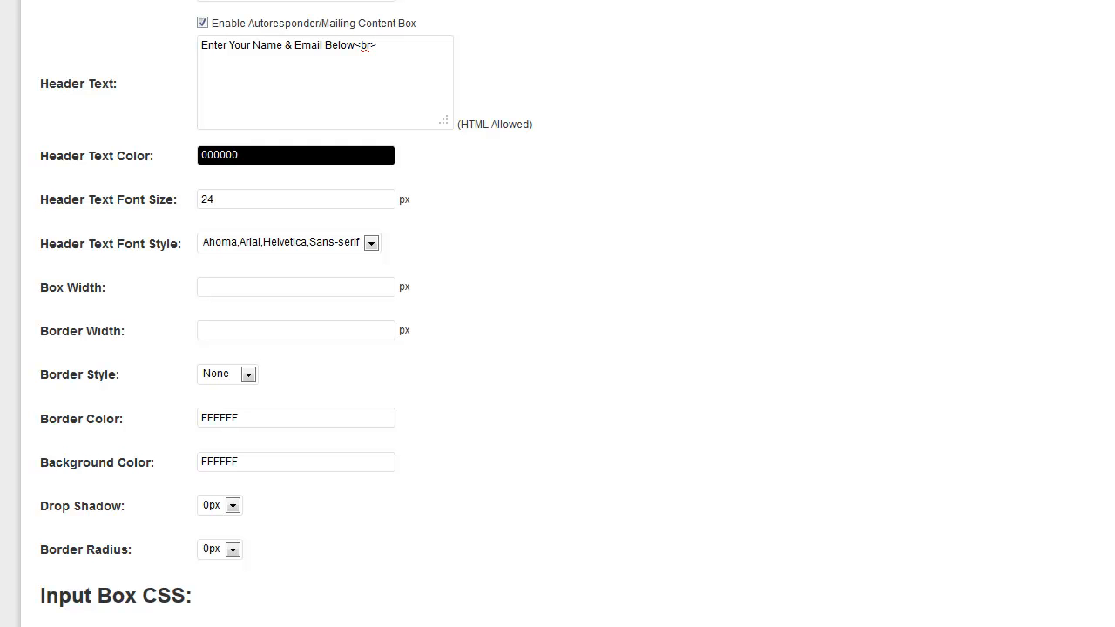
left_click(348, 290)
type("500")
Step: Give the content box a 4 px border in the Dashed style
left_click(325, 330)
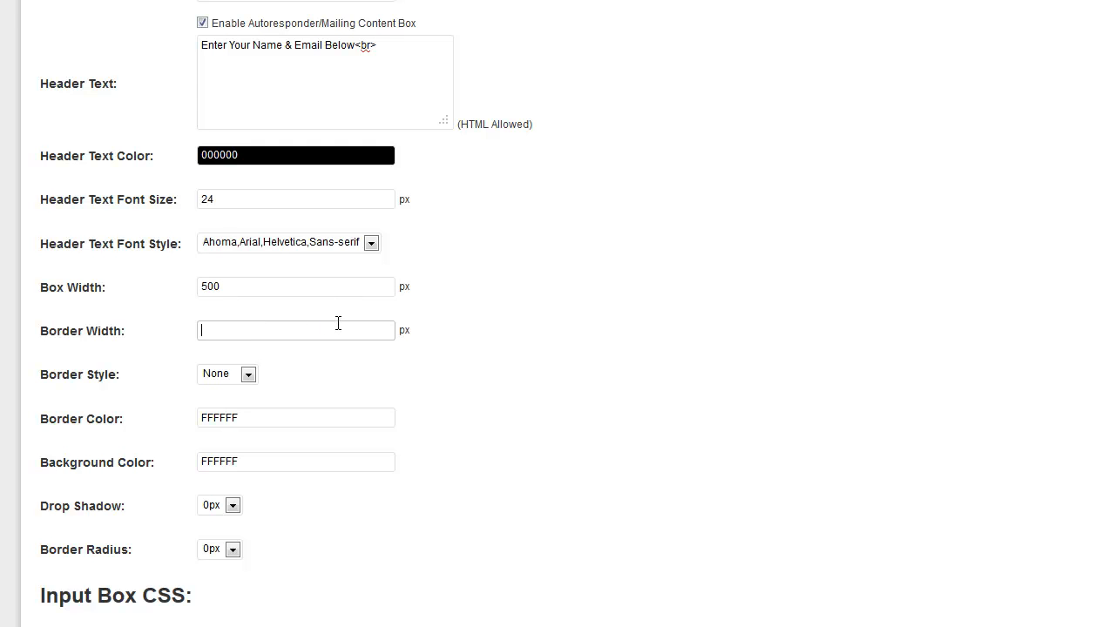
type("3")
key("BackSpace")
type("4")
left_click(249, 374)
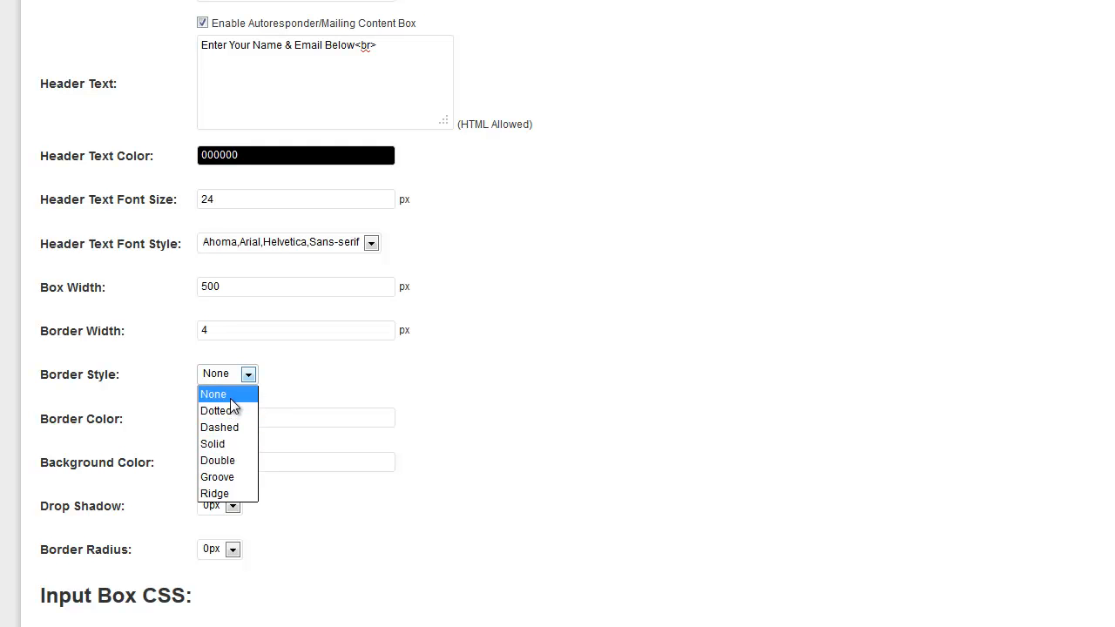
left_click(228, 428)
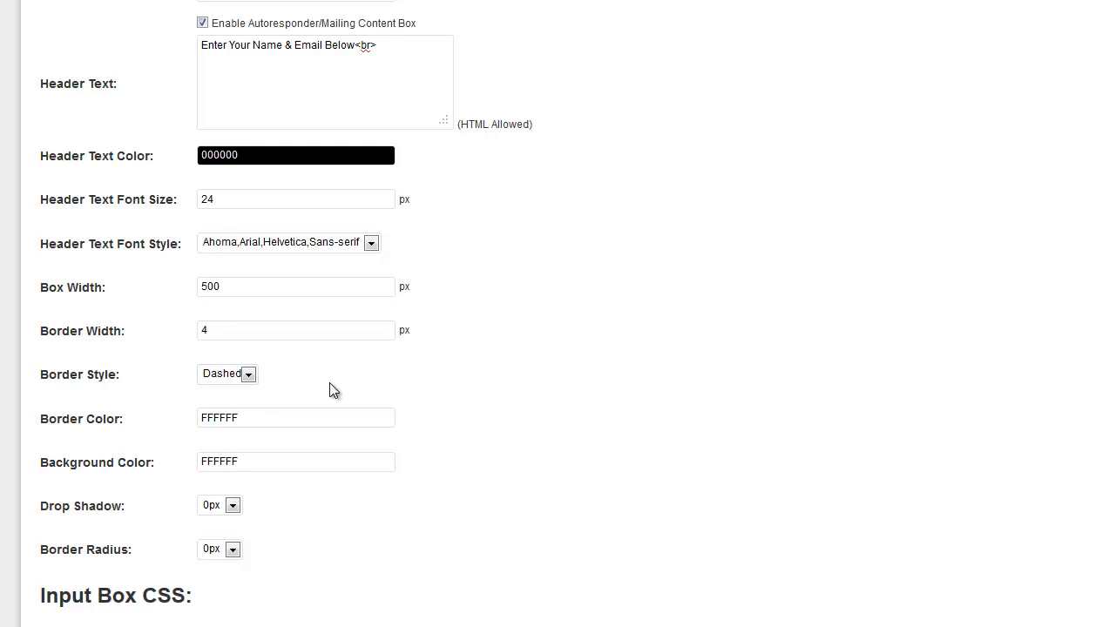
Step: Set the content box's border color to FFFFCC
left_click(268, 418)
left_click_drag(266, 419, 228, 418)
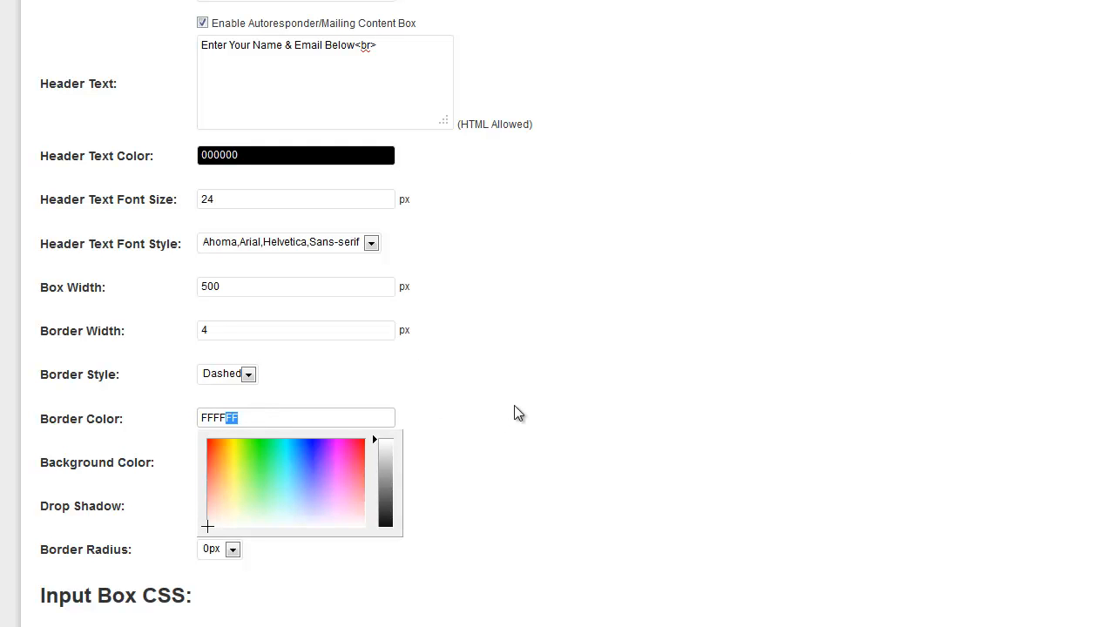
type("CC")
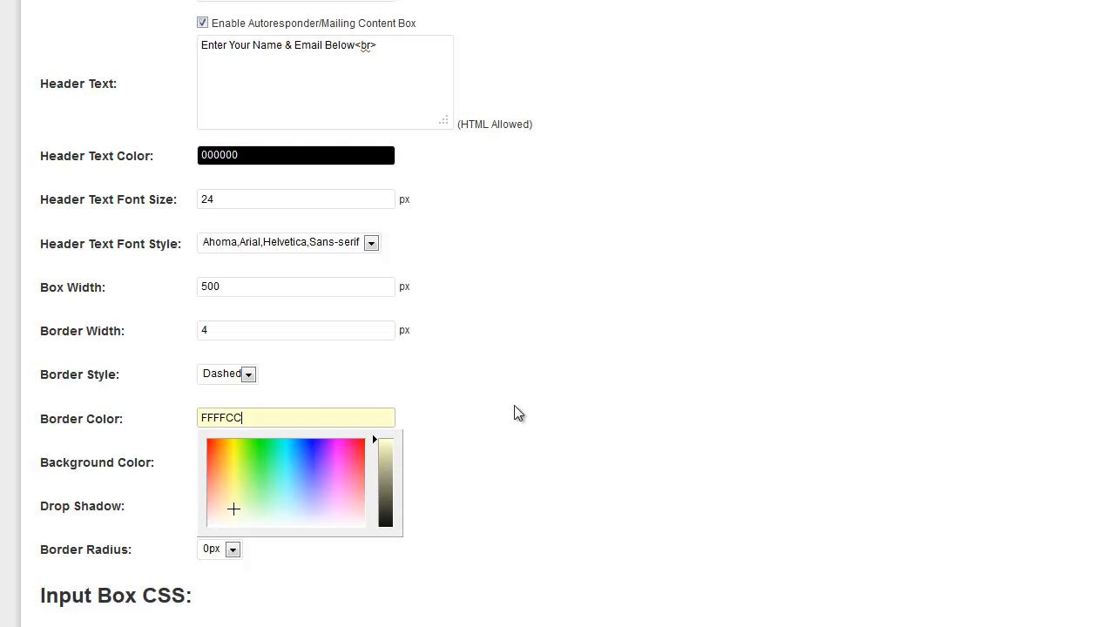
left_click(515, 407)
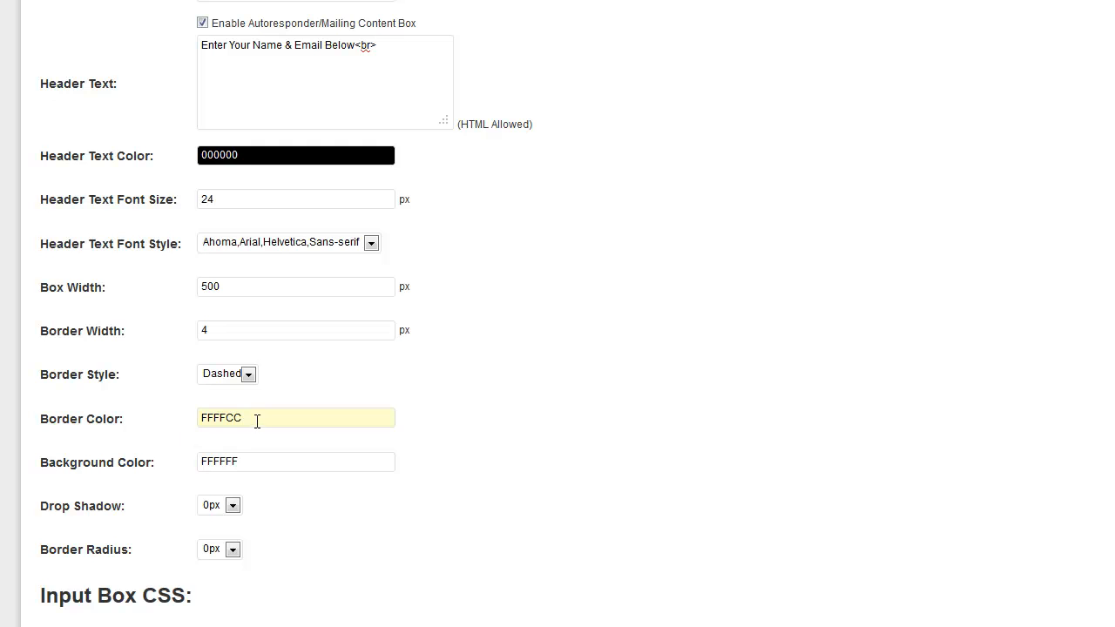
Step: Set the content box's background color to FFFFCC and its border color to black, 000000
left_click_drag(248, 460, 229, 460)
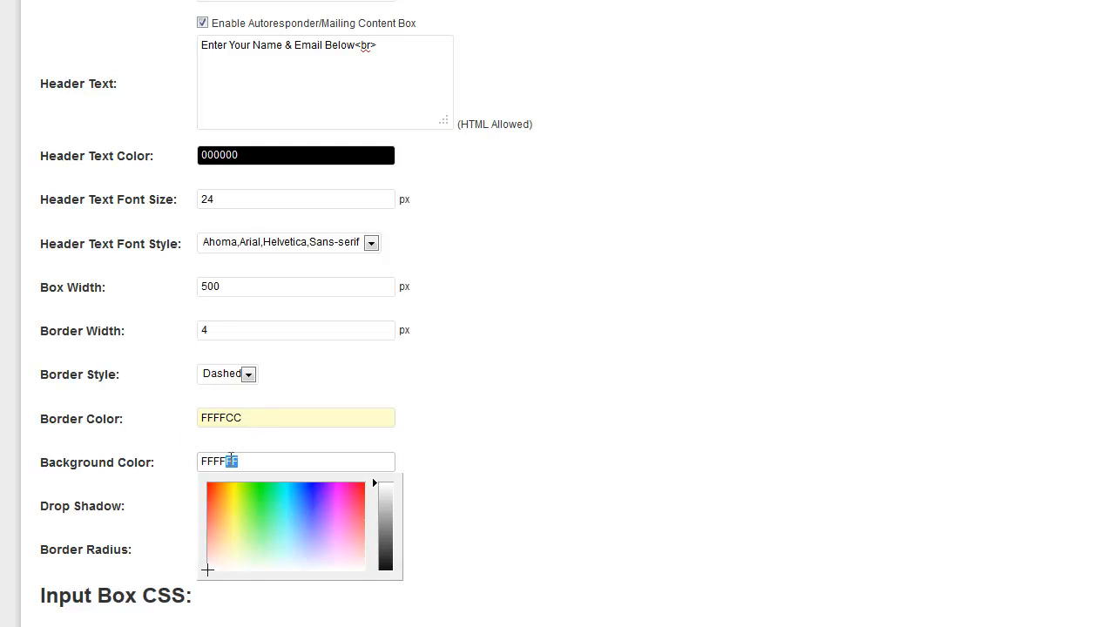
type("CC")
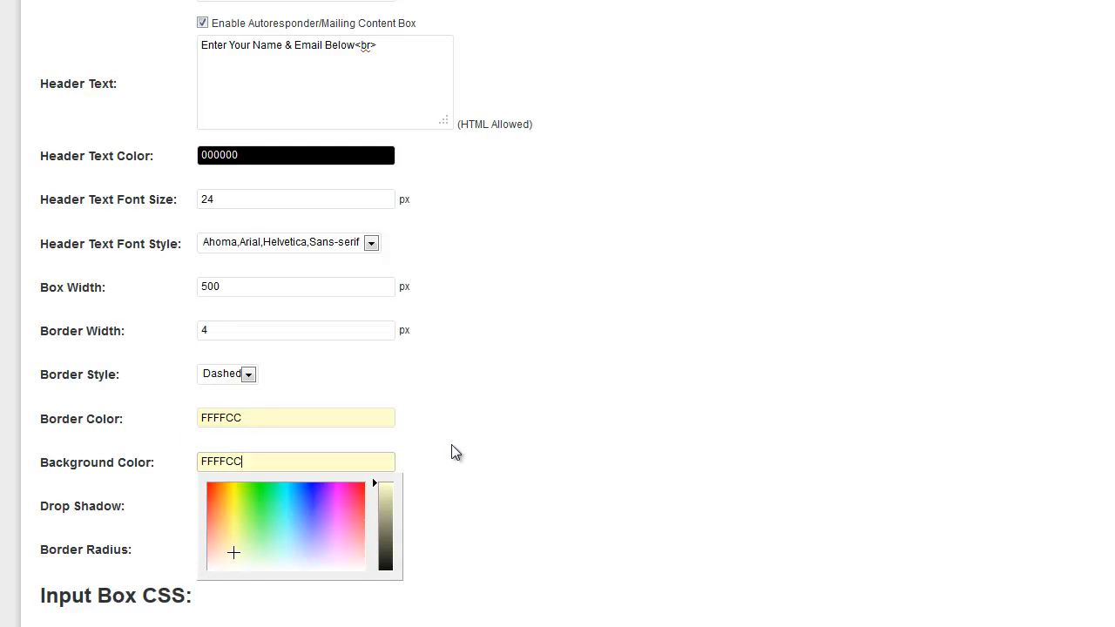
left_click(308, 418)
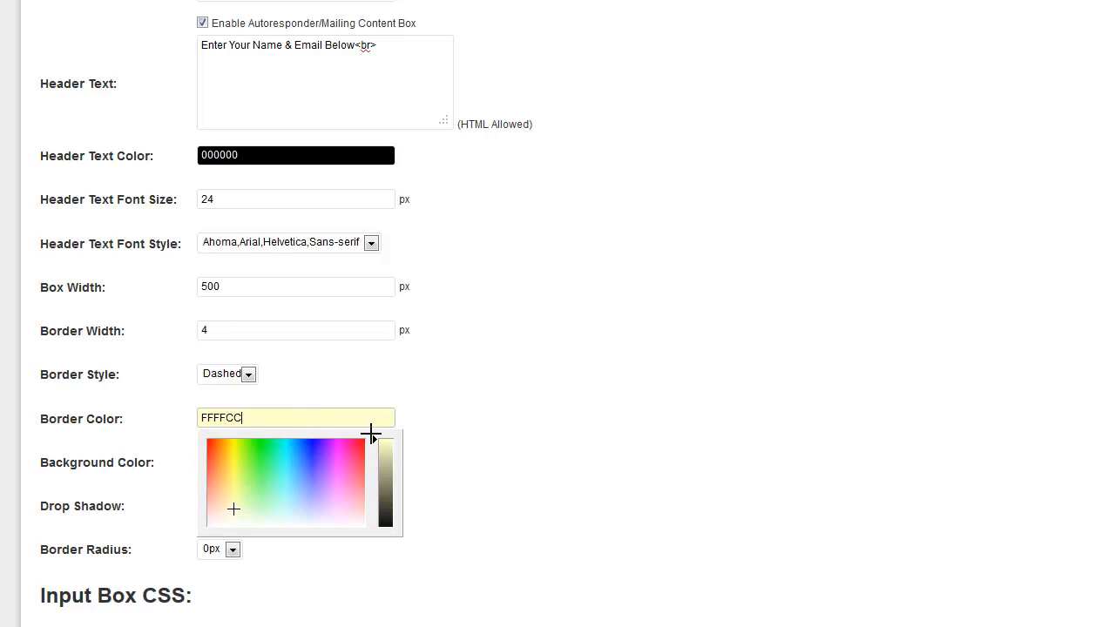
left_click_drag(376, 445, 381, 535)
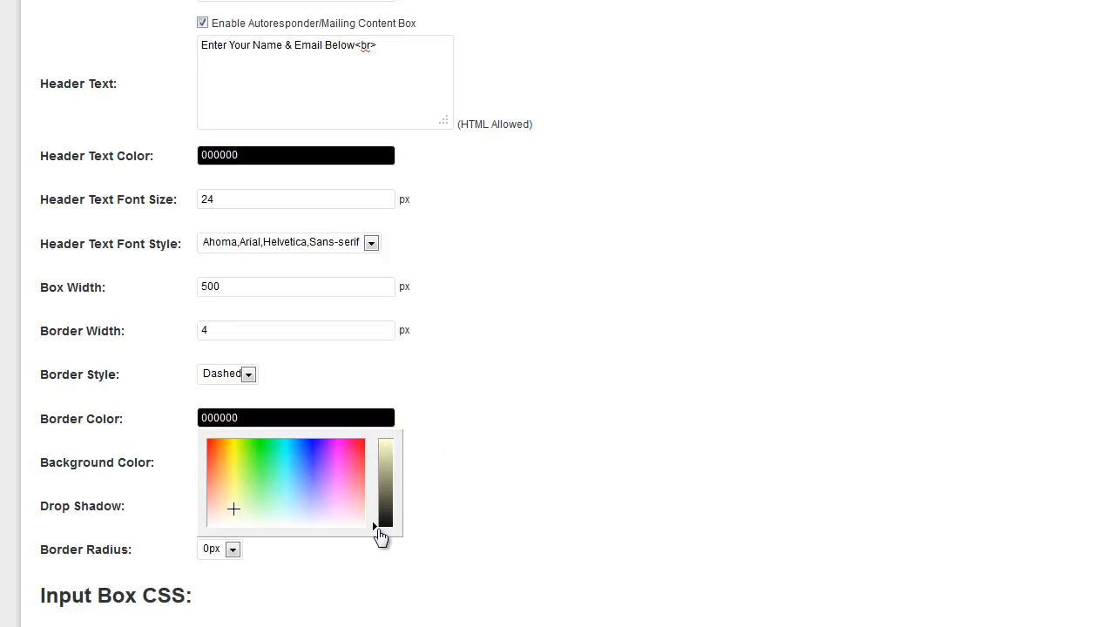
left_click(520, 516)
scroll(526, 502, "down", 2)
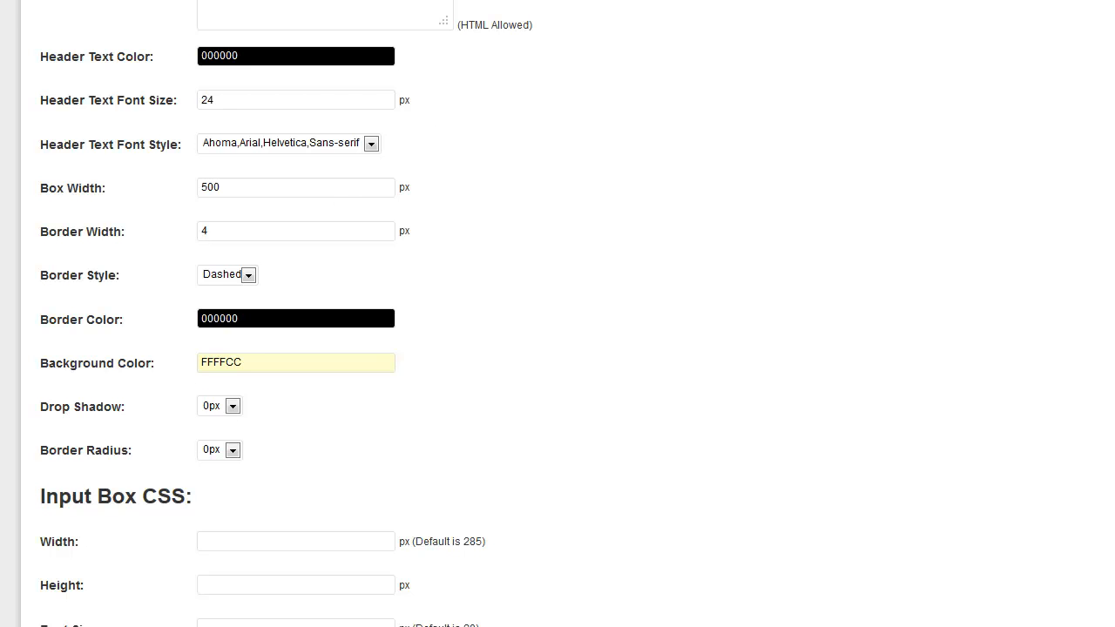
scroll(431, 420, "down", 3)
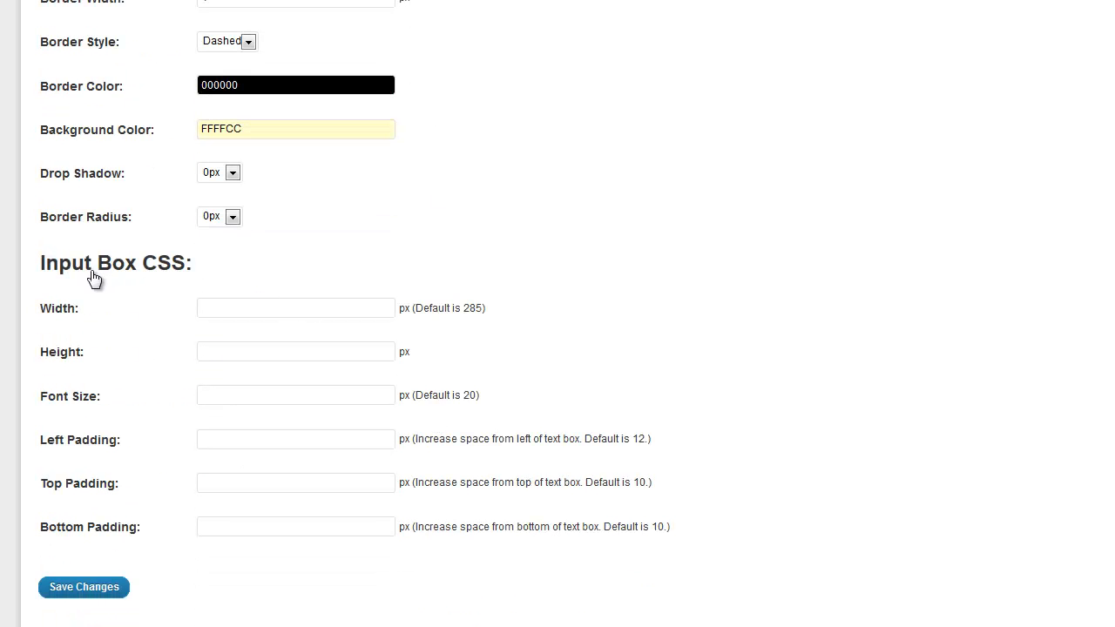
Step: Examine the Input Box CSS width, height, font size and padding settings against the input boxes on the published form
left_click(271, 316)
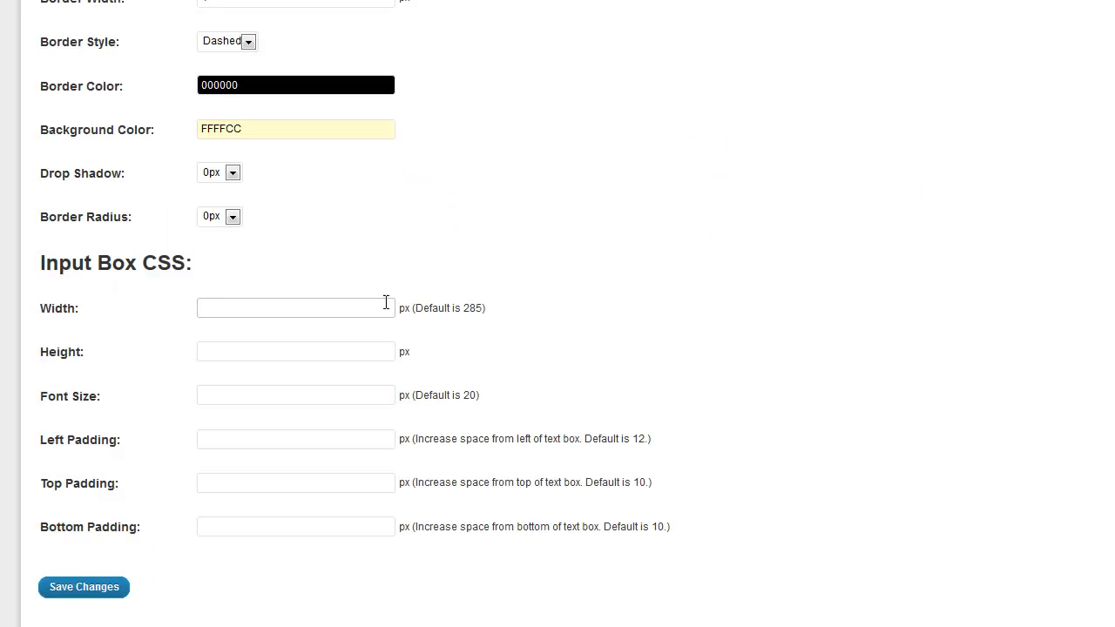
left_click(355, 352)
left_click(344, 394)
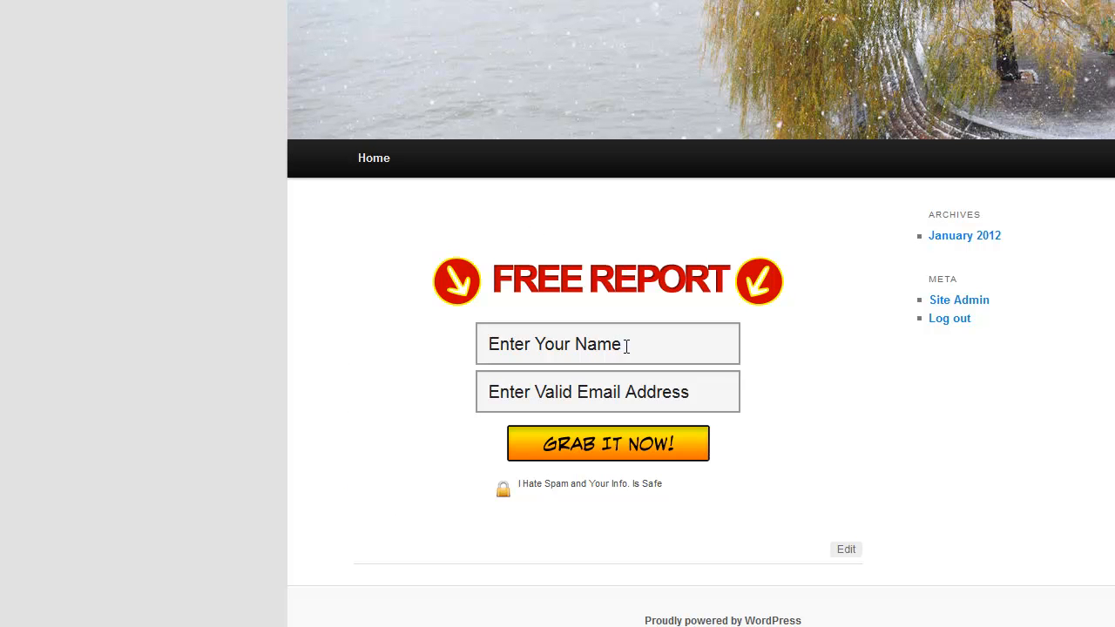
left_click(628, 346)
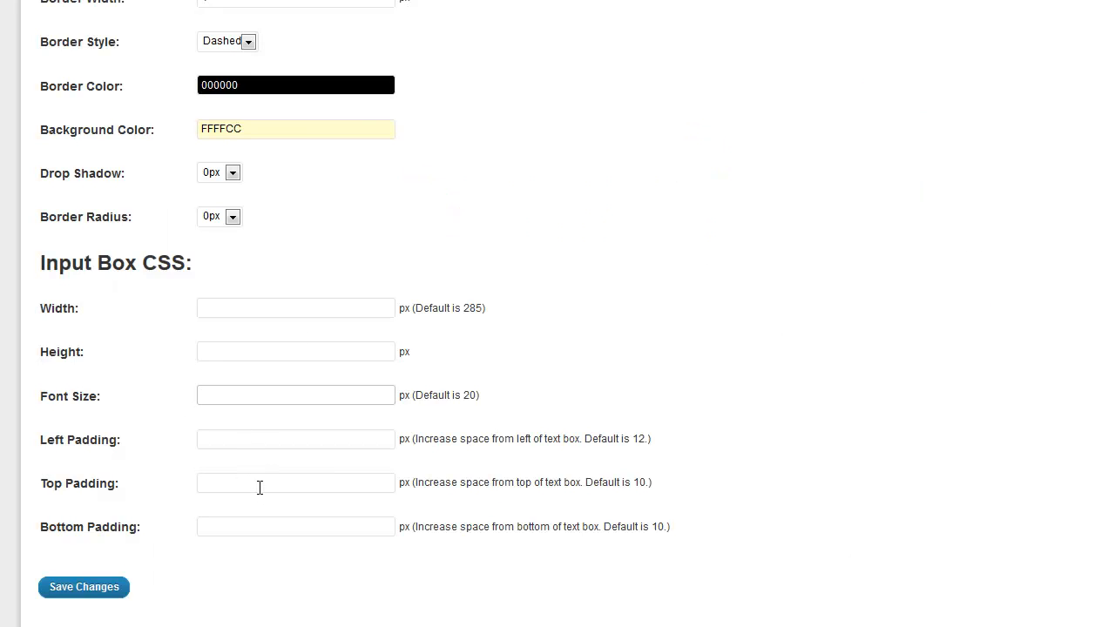
left_click(259, 487)
left_click(264, 527)
left_click(280, 486)
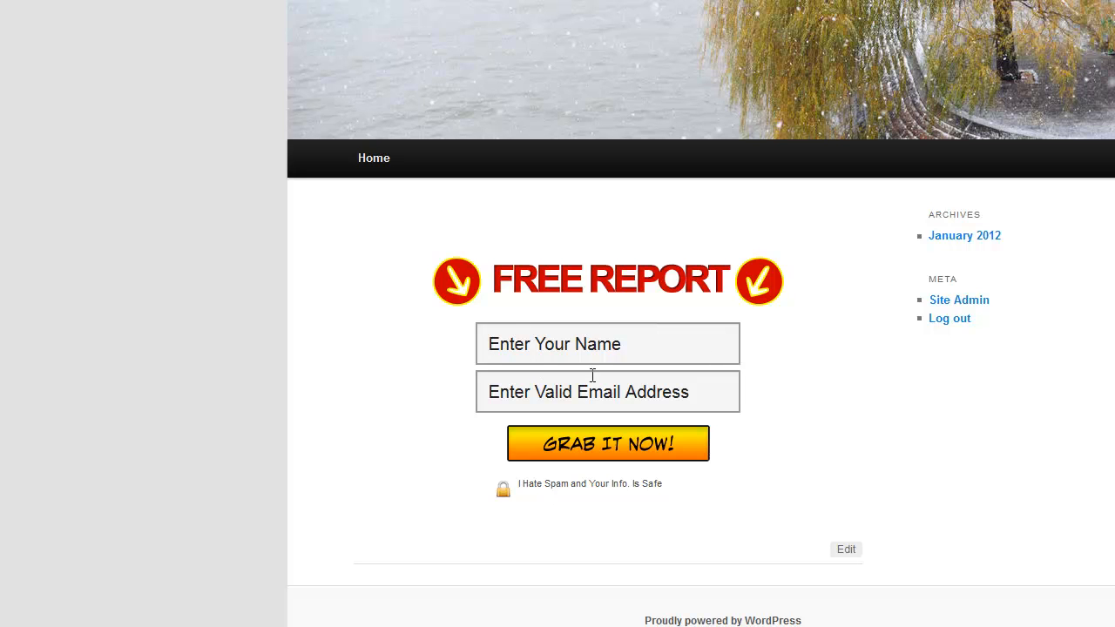
key("ctrl+Tab")
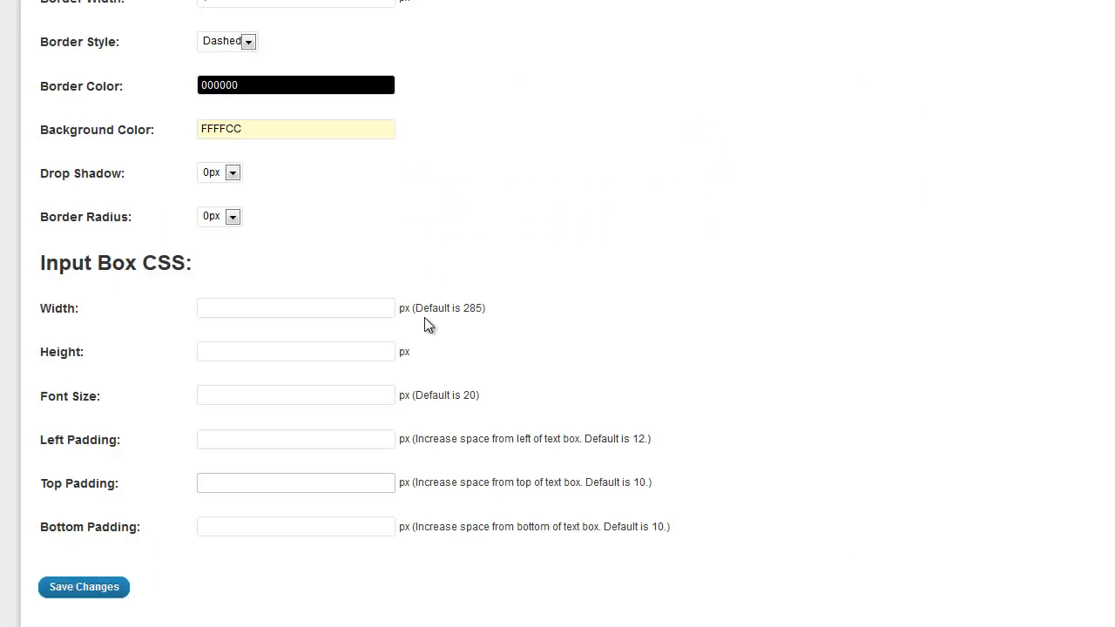
Step: Save the autoresponder settings and reload the published page to show the content box
scroll(466, 310, "up", 6)
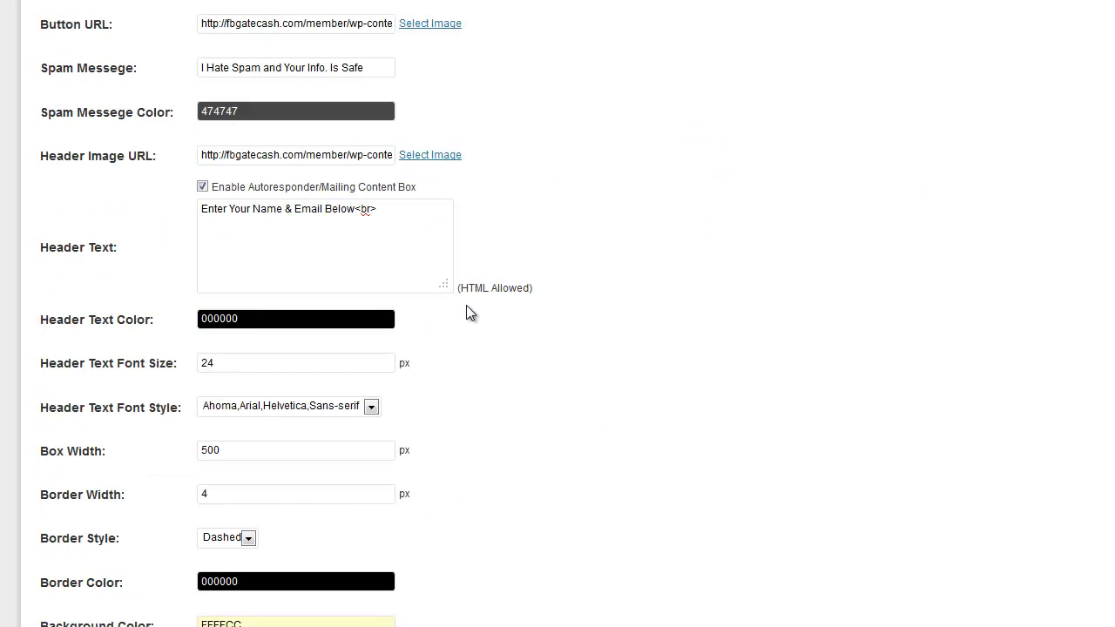
scroll(468, 312, "down", 6)
left_click(103, 588)
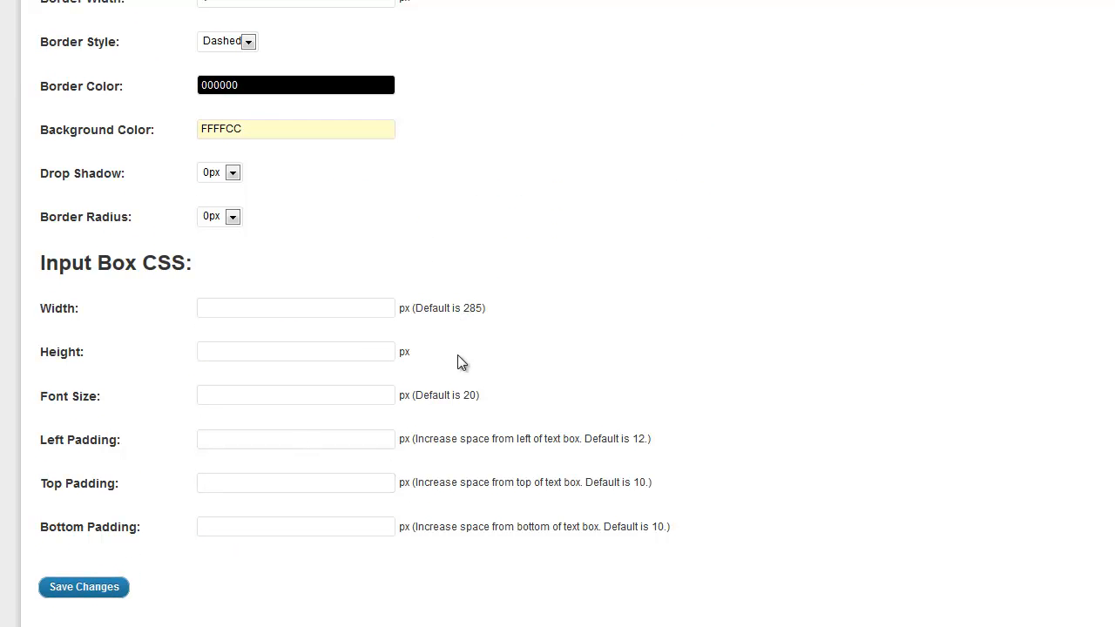
scroll(515, 259, "up", 12)
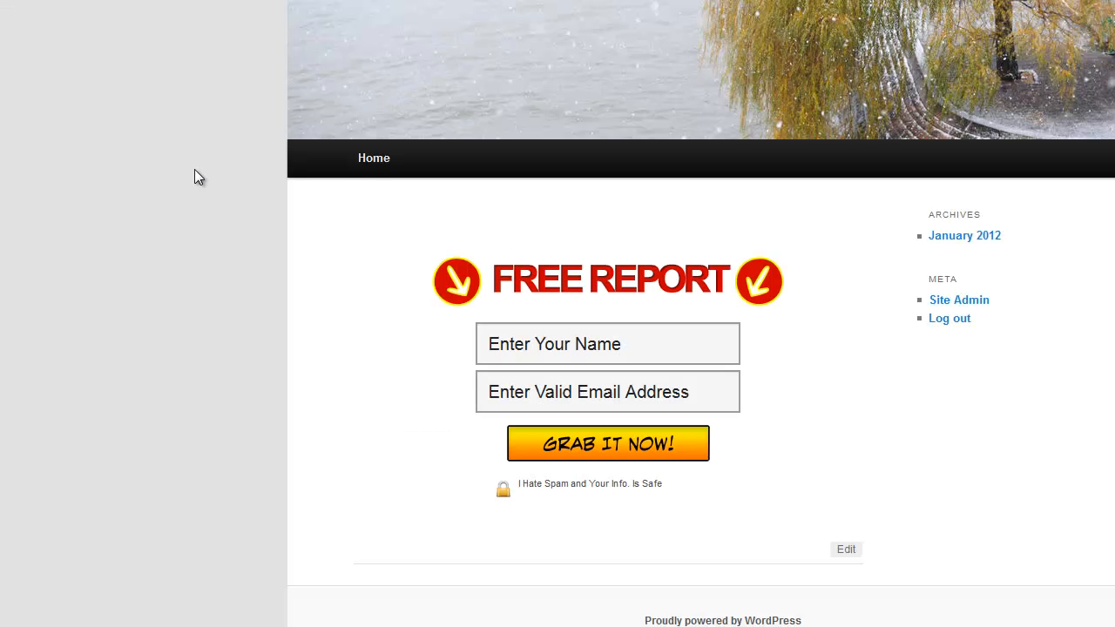
key("F5")
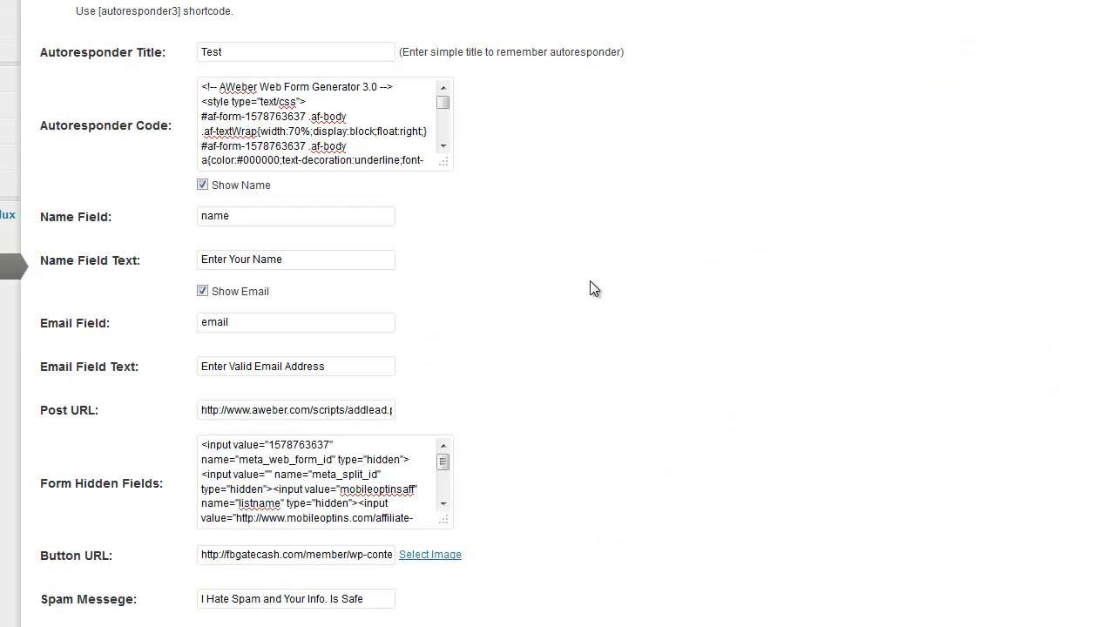
Step: Change the content box's border style to Solid in the autoresponder settings
scroll(592, 287, "down", 5)
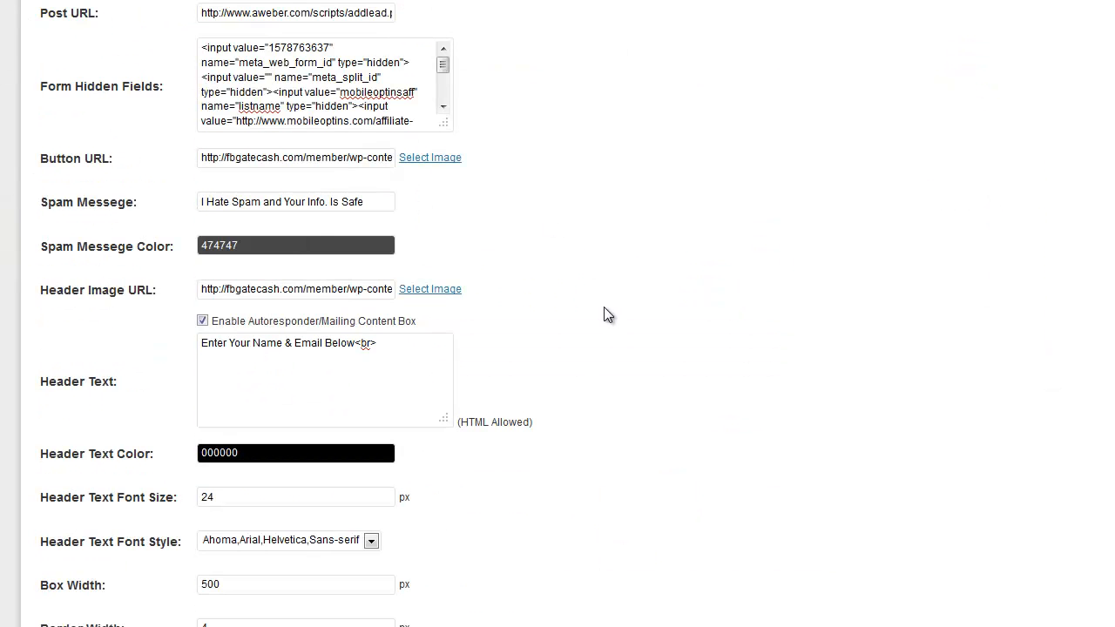
scroll(599, 308, "down", 3)
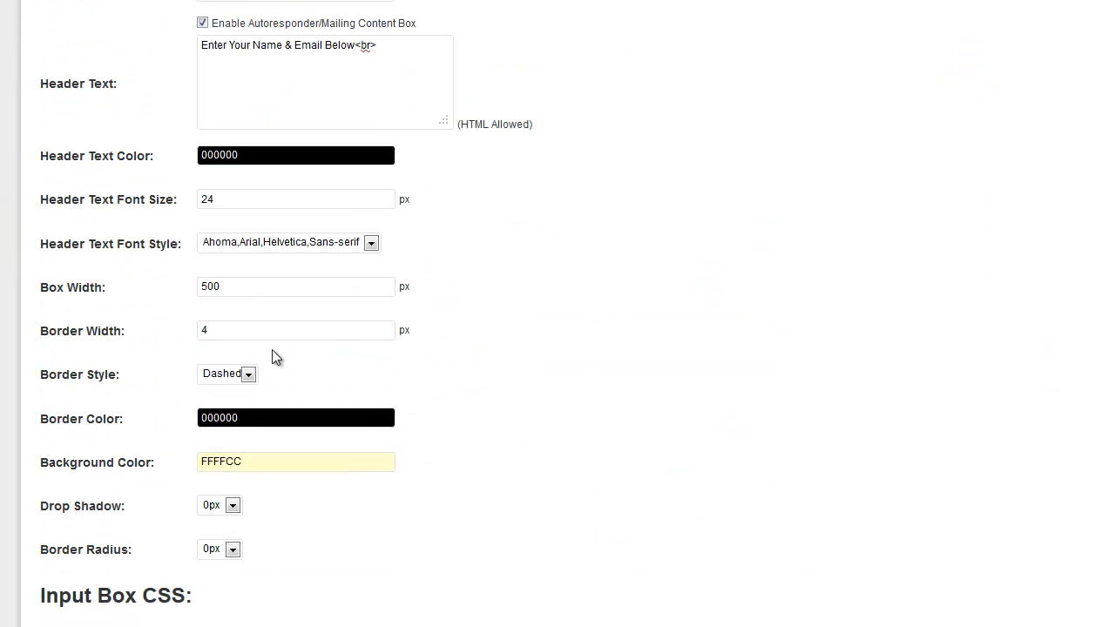
left_click(246, 375)
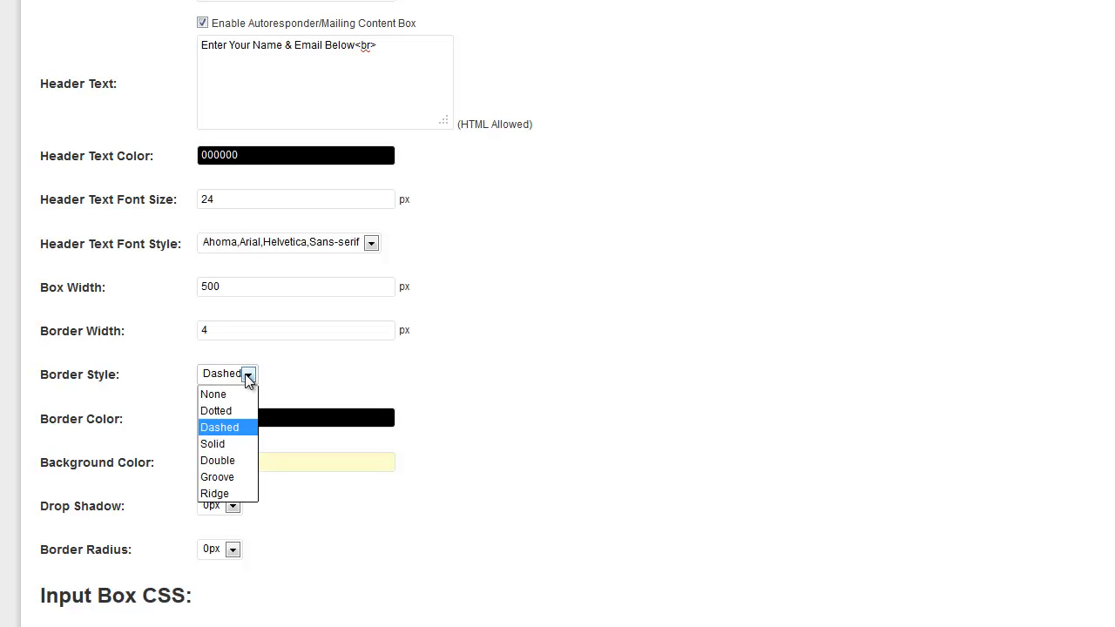
left_click(224, 443)
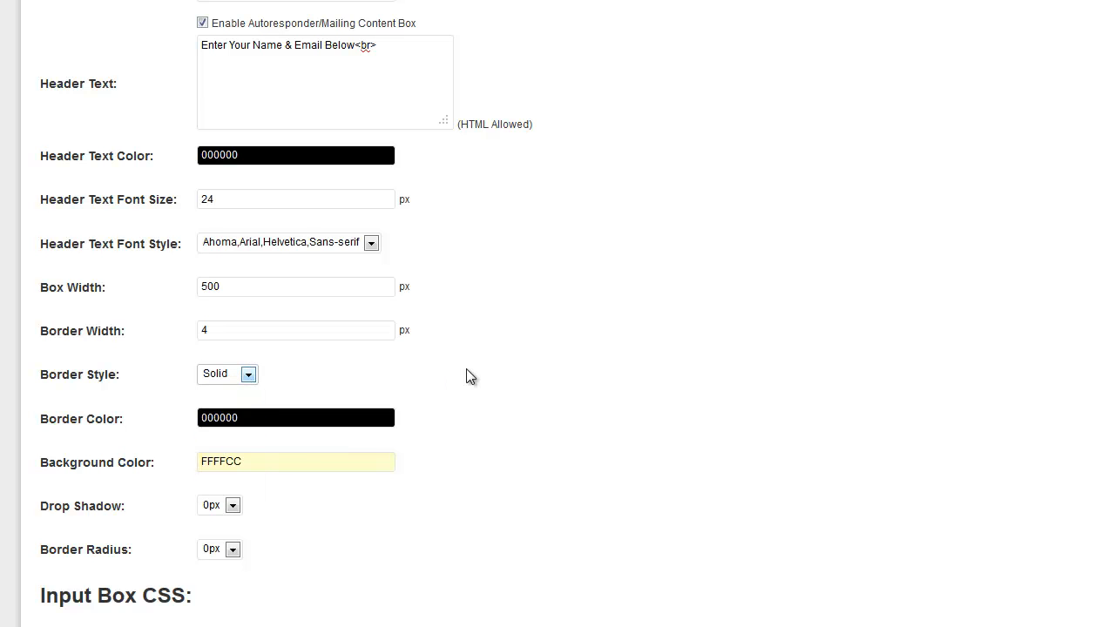
Step: Set the content box's border radius to 30px
scroll(464, 377, "down", 2)
left_click(232, 450)
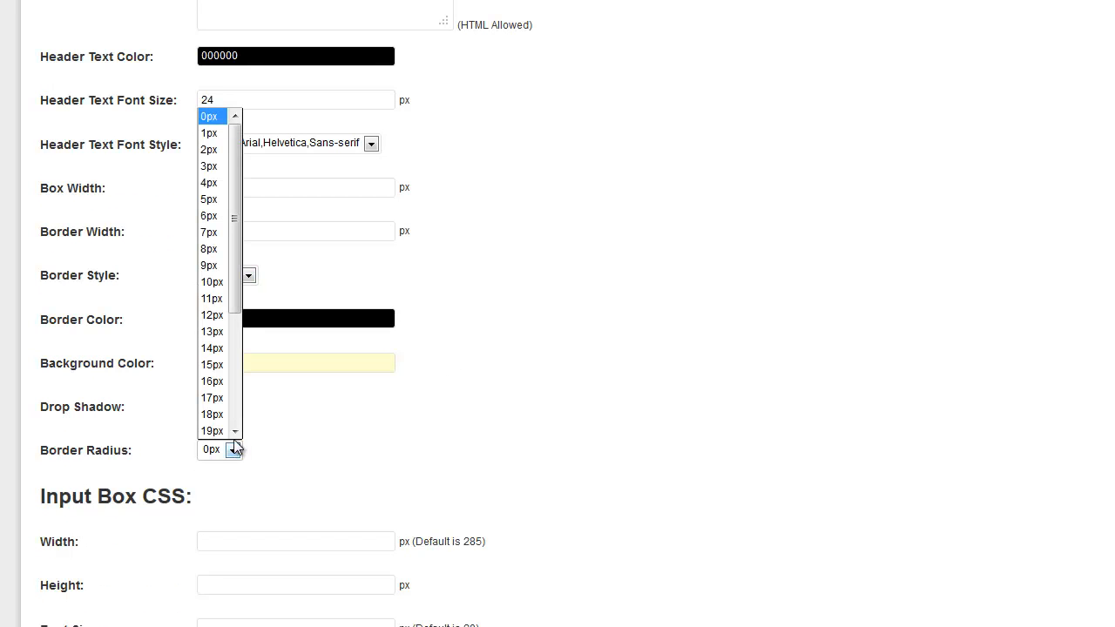
scroll(241, 309, "down", 1)
left_click_drag(241, 318, 247, 406)
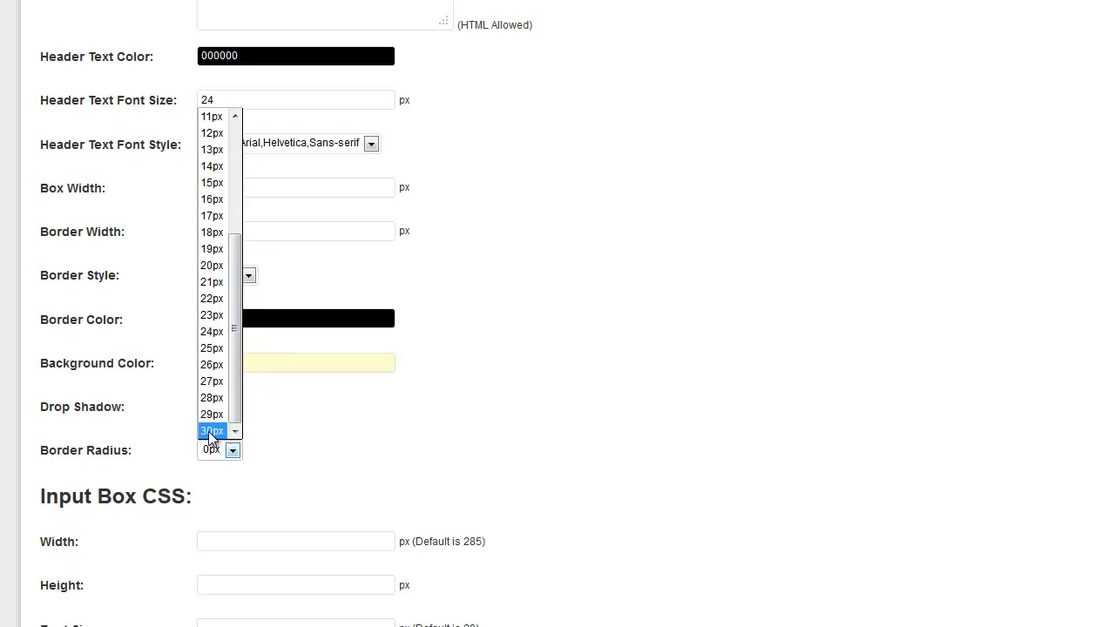
left_click(211, 431)
Step: Save the new border settings and reload the published page to check the content box and its header text
scroll(545, 413, "down", 3)
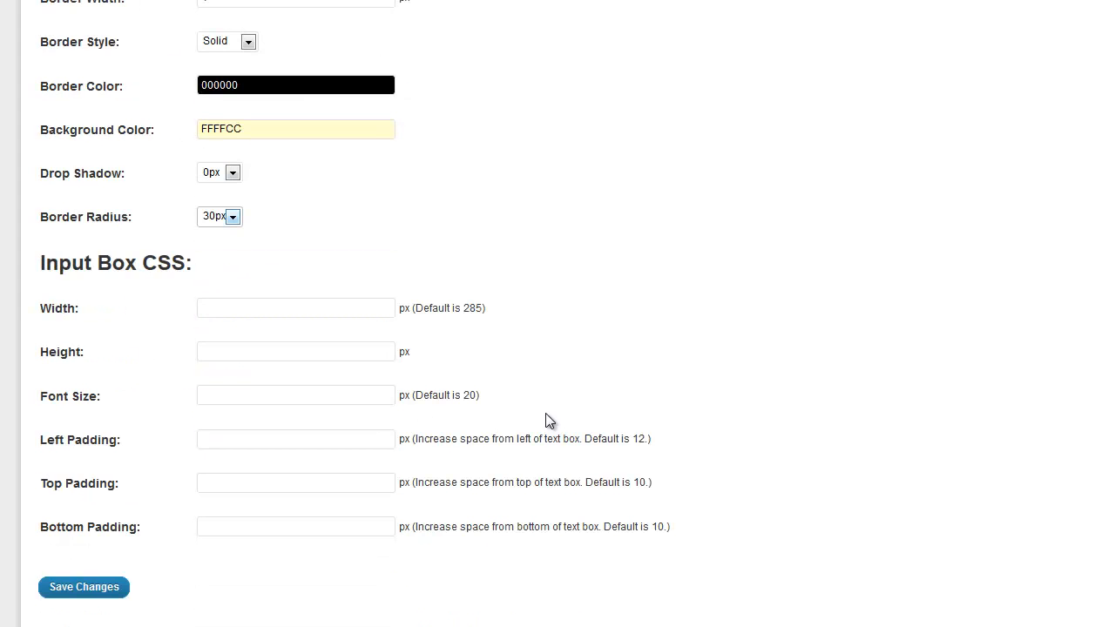
left_click(101, 584)
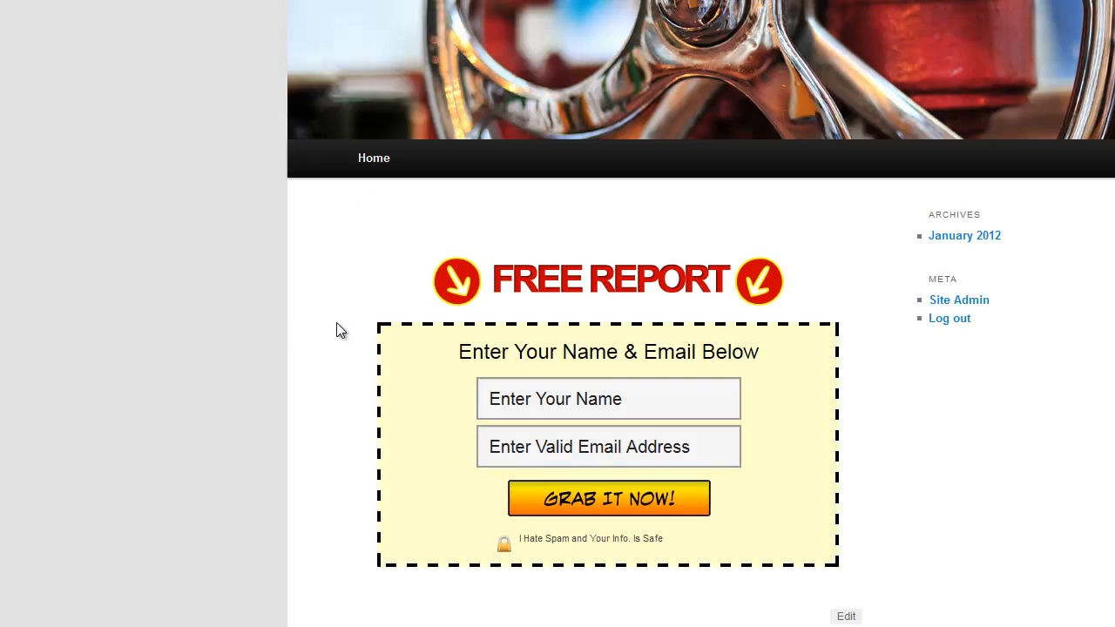
key("F5")
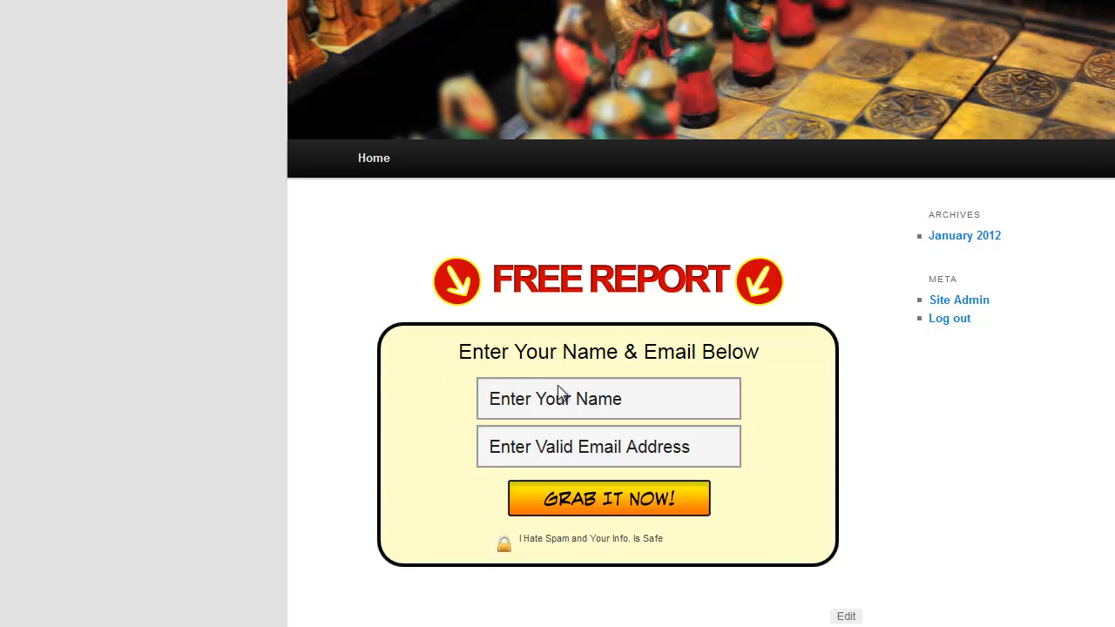
double_click(505, 359)
left_click_drag(505, 360, 760, 347)
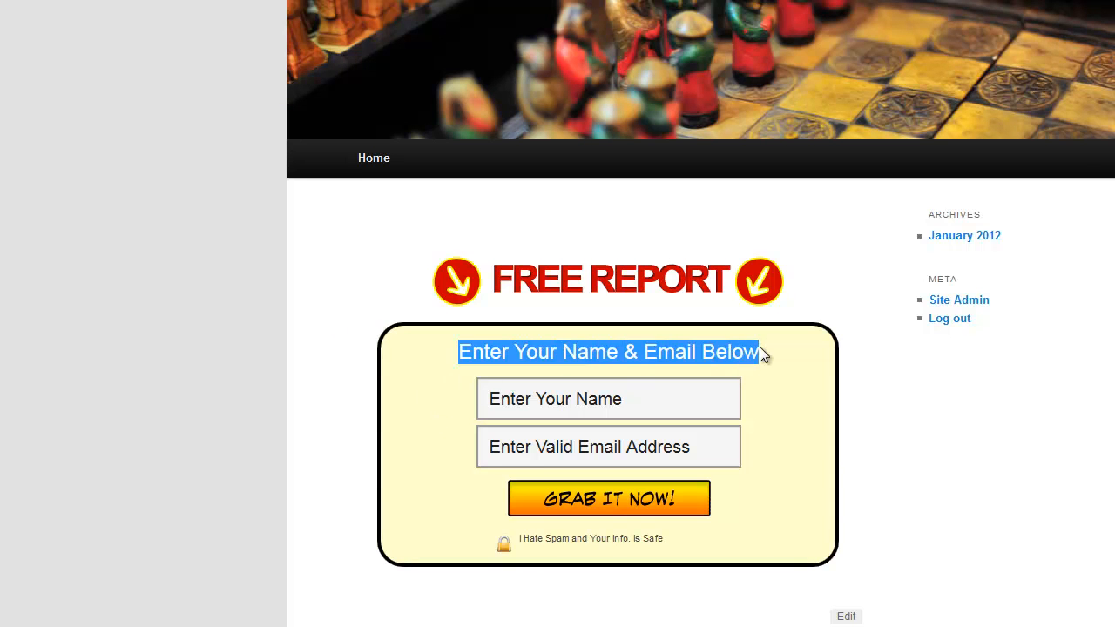
left_click(760, 346)
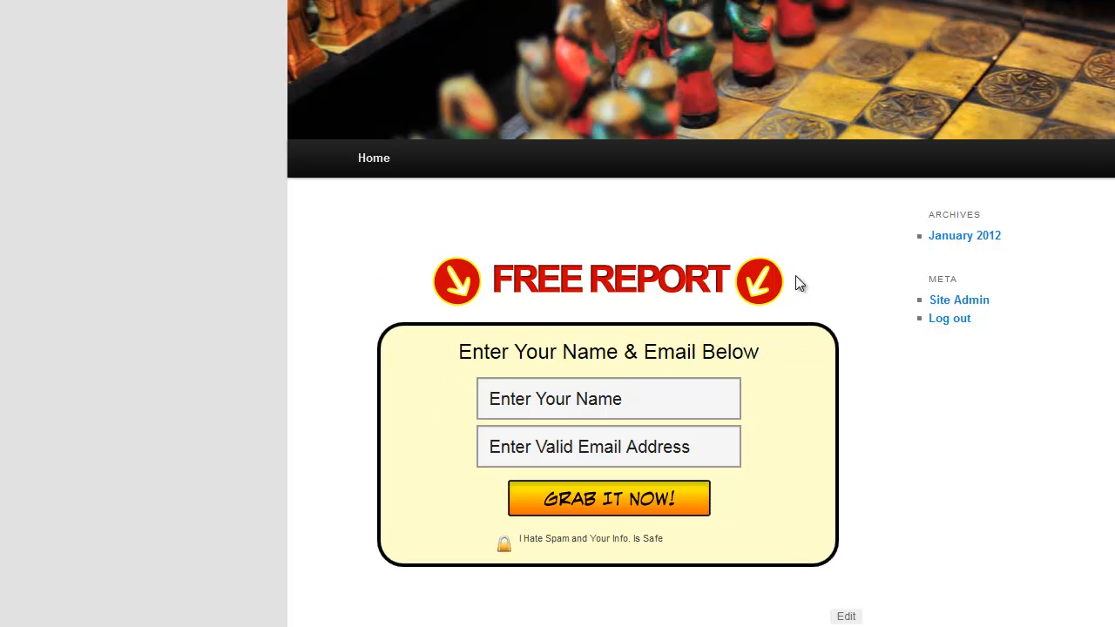